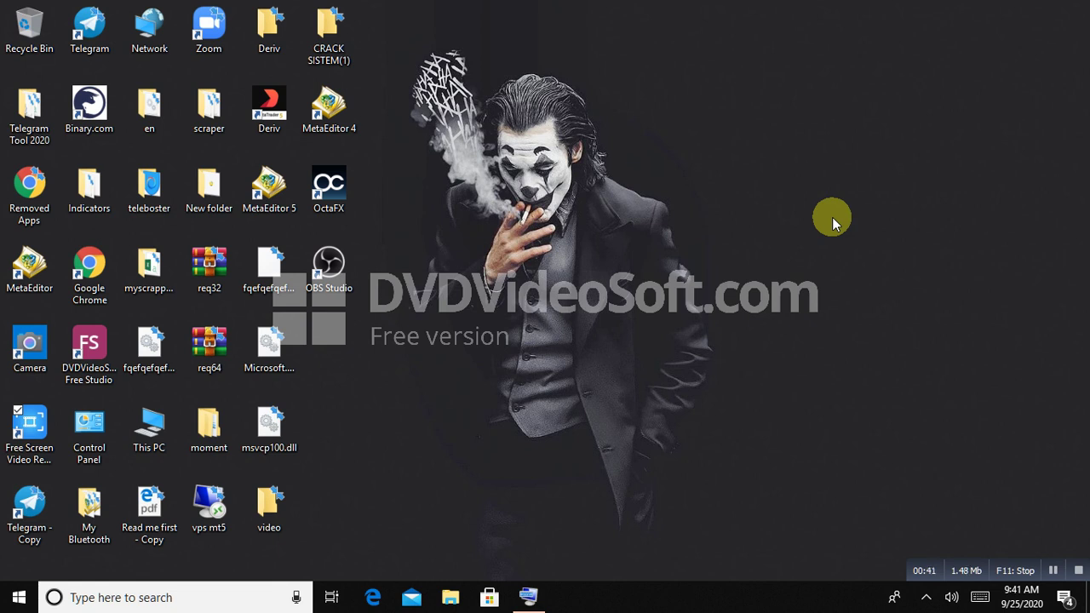
pyautogui.rightClick(832, 220)
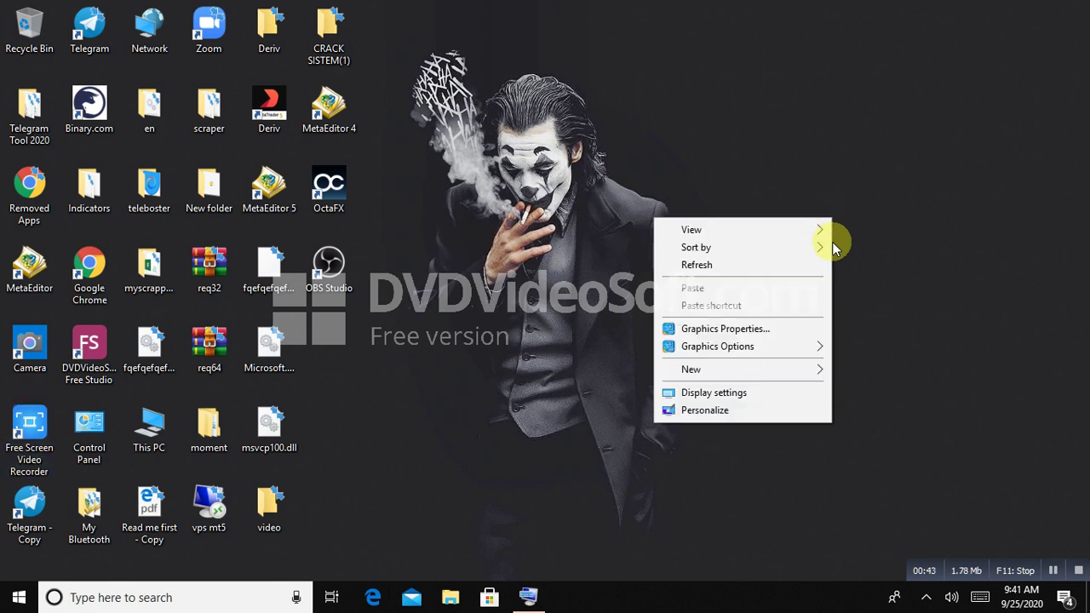
pyautogui.click(797, 266)
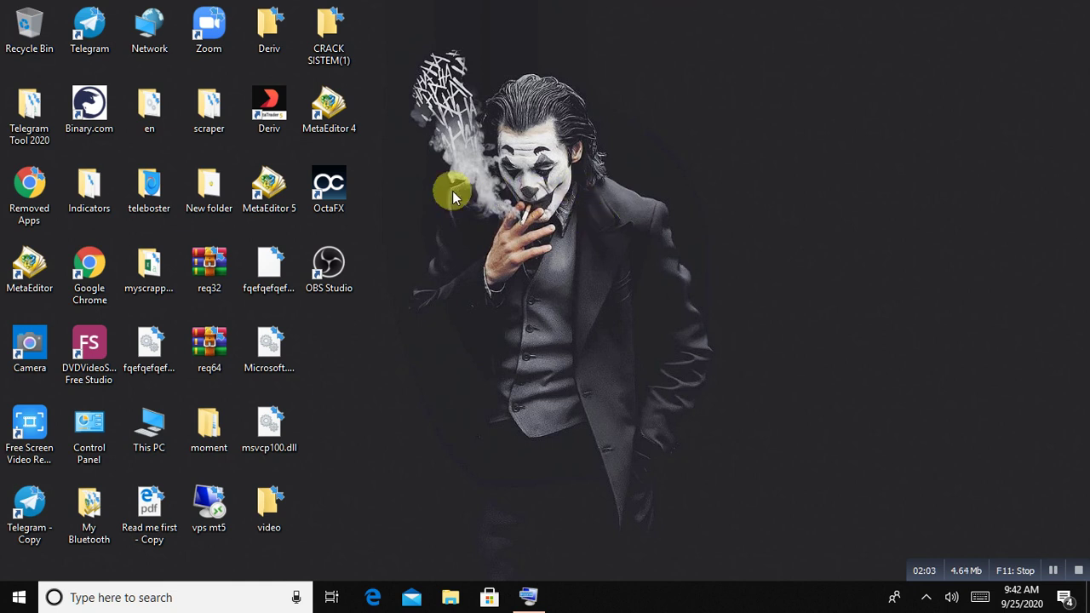
# Launch the Binary.com trading terminal from the desktop
pyautogui.click(341, 186)
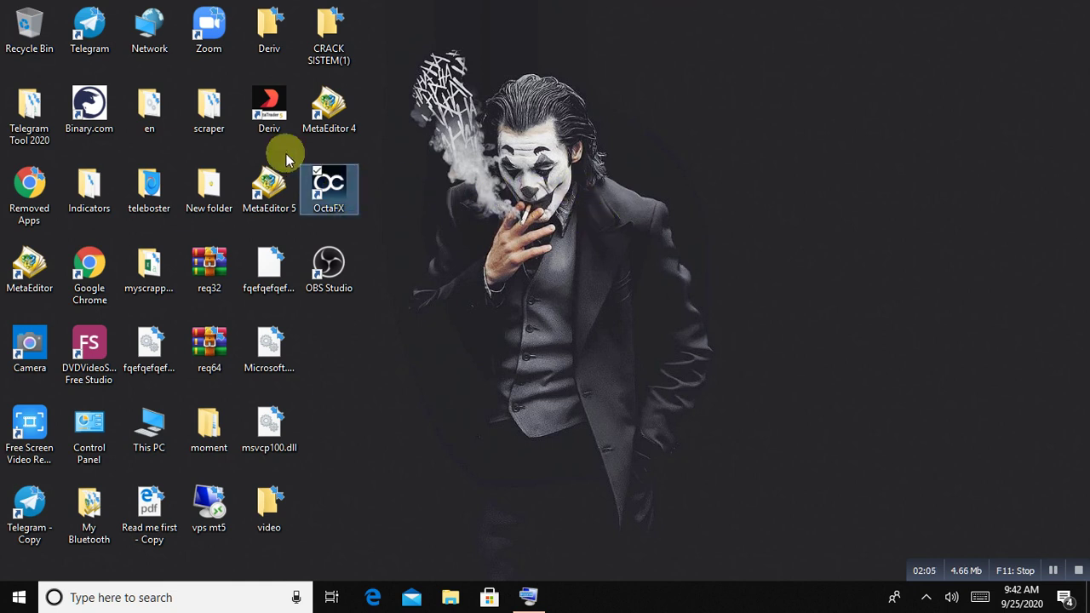
pyautogui.click(93, 114)
pyautogui.click(253, 115)
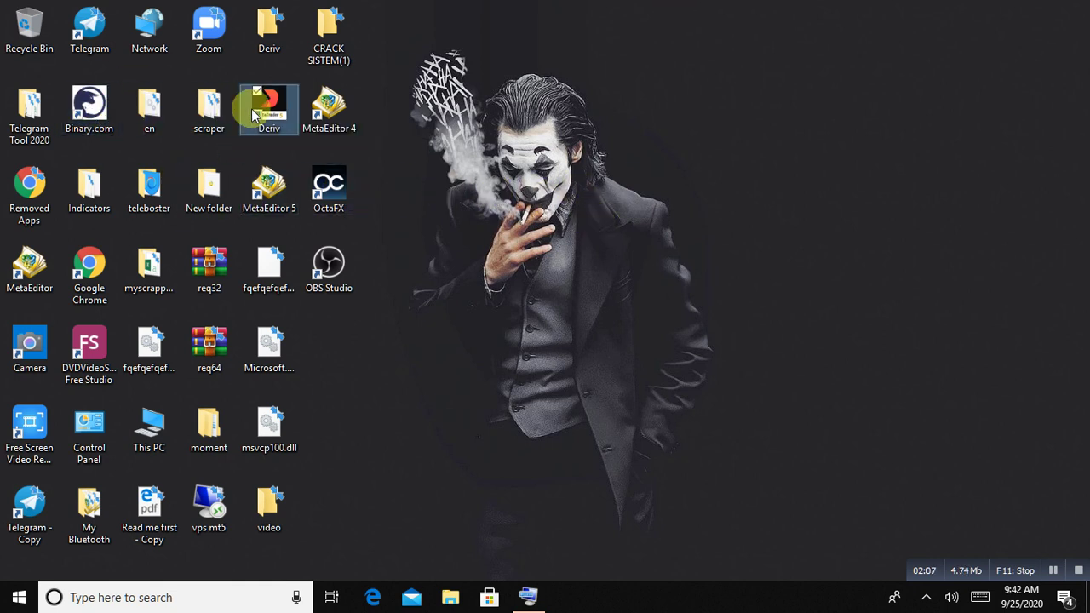
pyautogui.rightClick(471, 115)
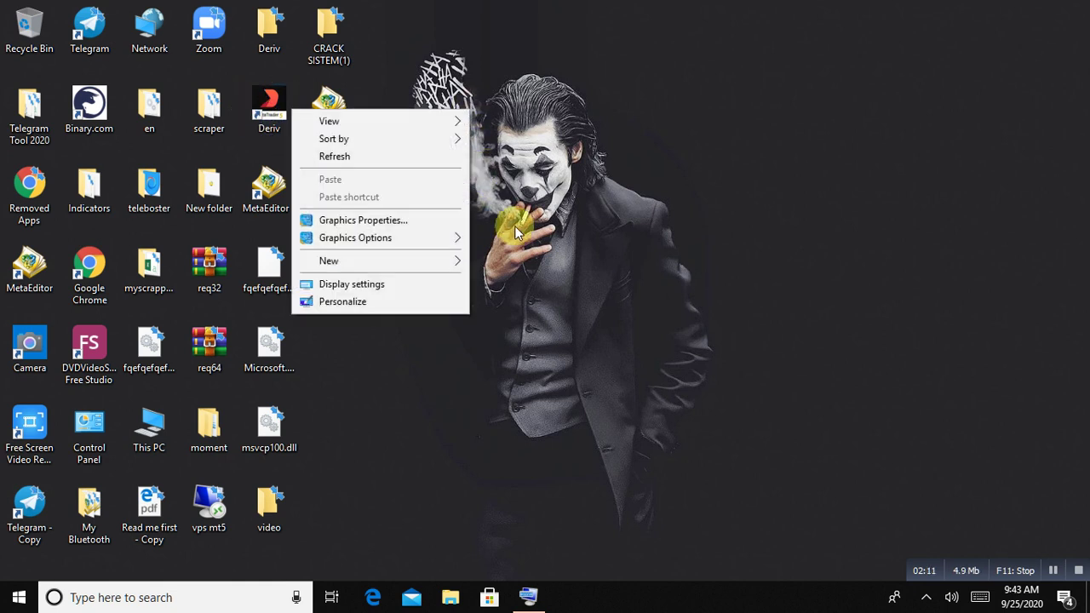
pyautogui.click(368, 159)
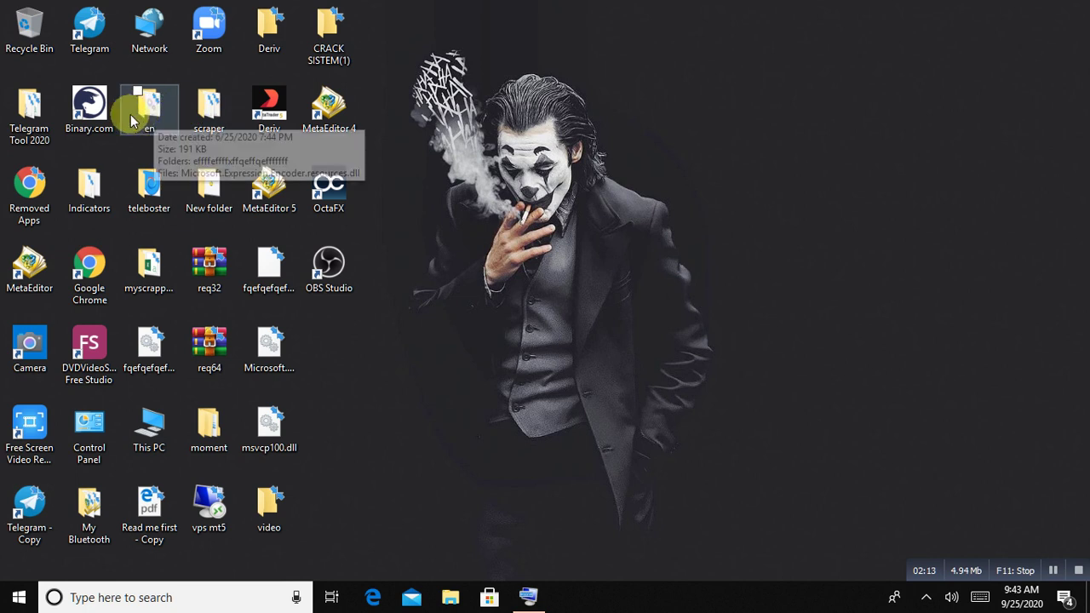
pyautogui.click(107, 112)
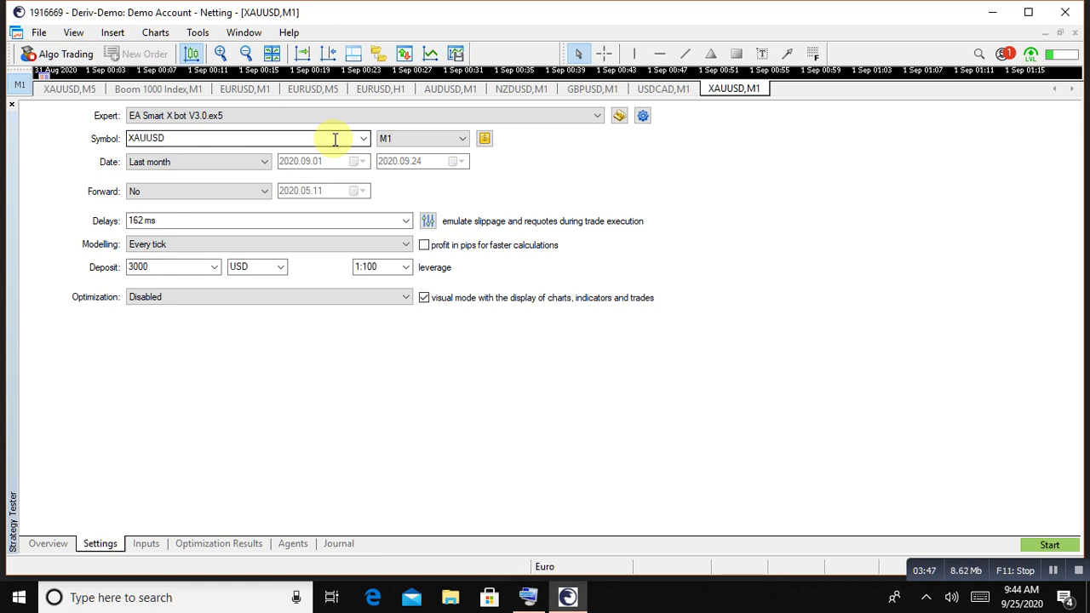
# Look through the symbols available for the backtest and leave XAUUSD selected
pyautogui.click(359, 141)
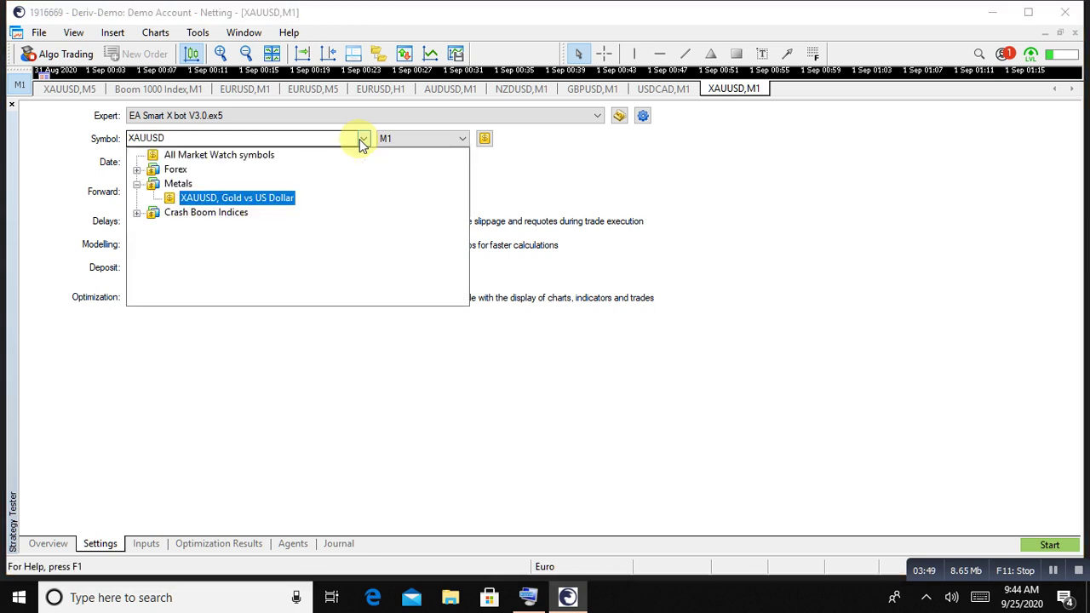
pyautogui.click(359, 141)
pyautogui.click(360, 141)
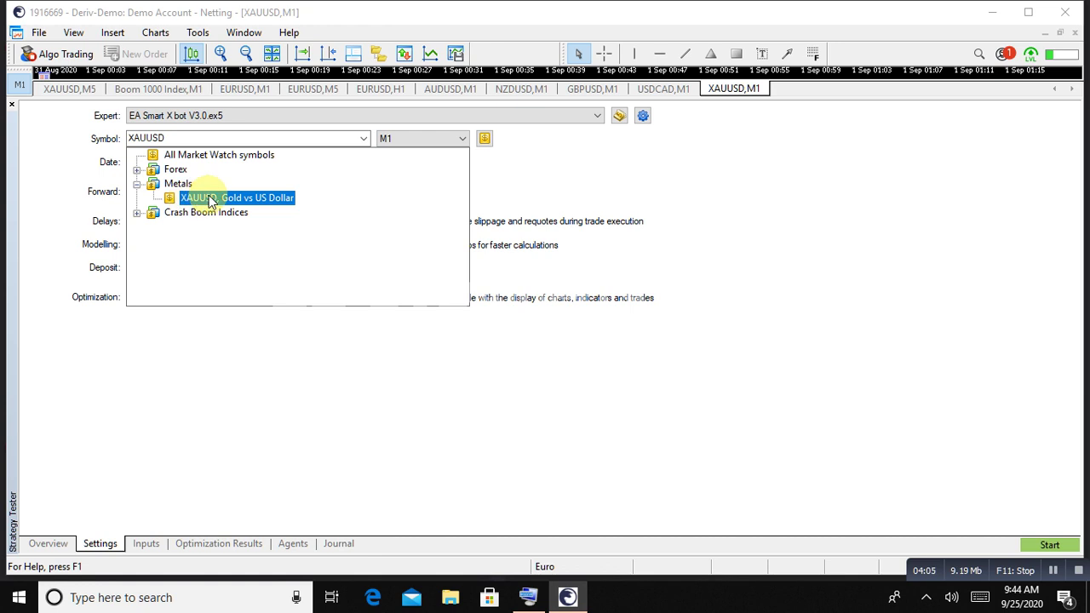
pyautogui.click(363, 140)
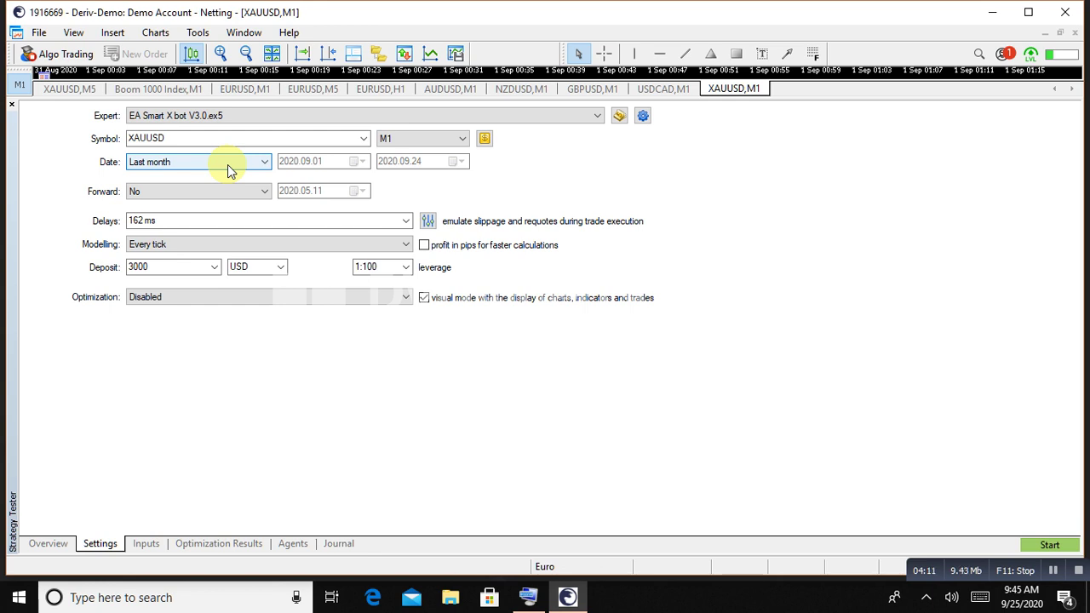
# Set the backtest's execution delay to the 295 ms option based on the last server ping
pyautogui.click(245, 220)
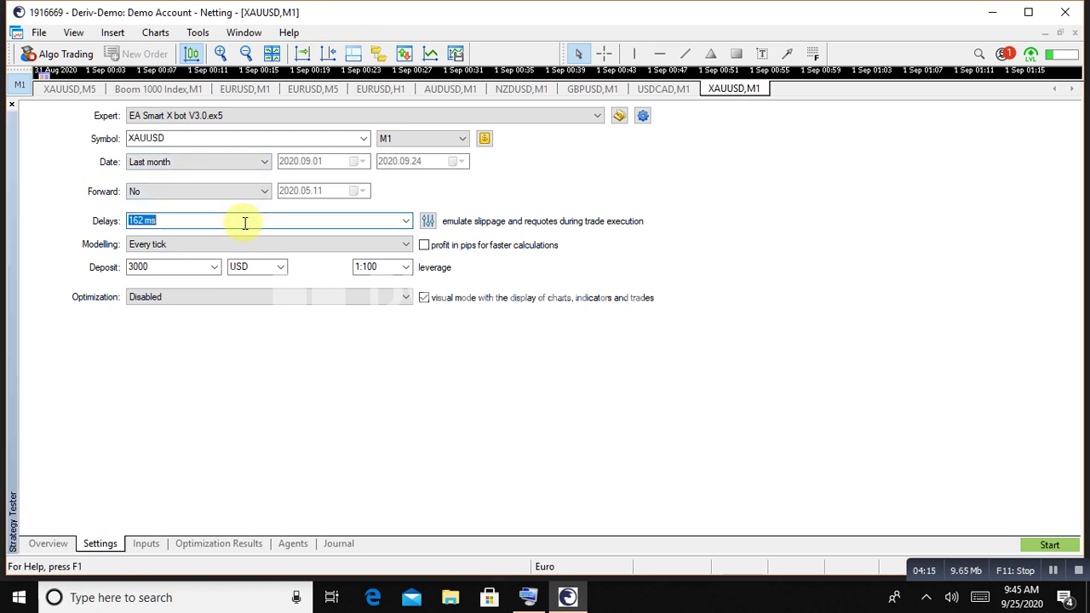
pyautogui.click(406, 220)
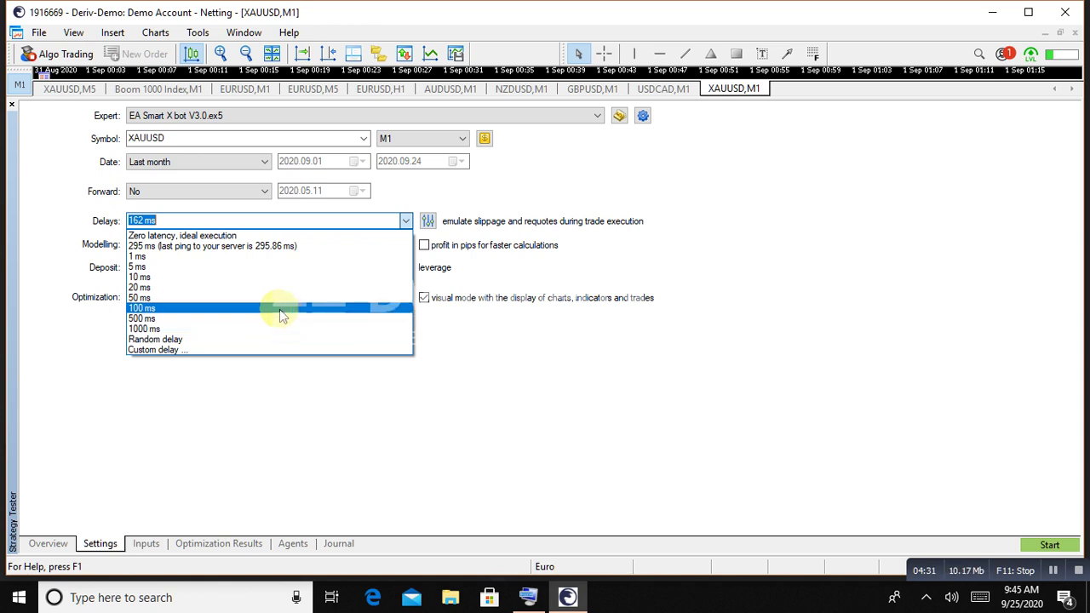
pyautogui.click(264, 248)
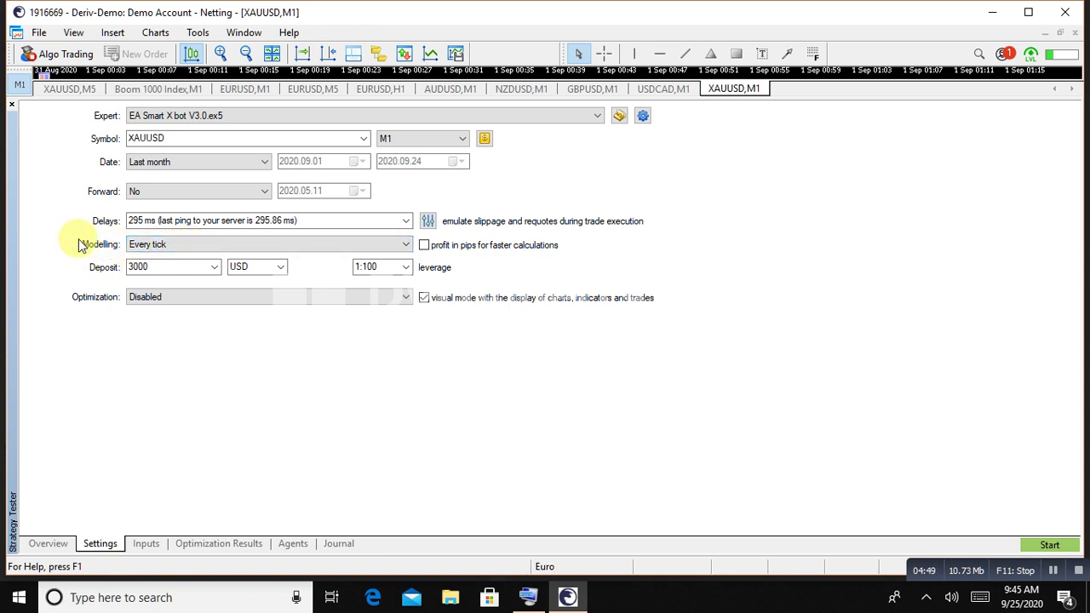
# Choose Every tick modelling and a 3000 USD initial deposit for the backtest
pyautogui.click(179, 245)
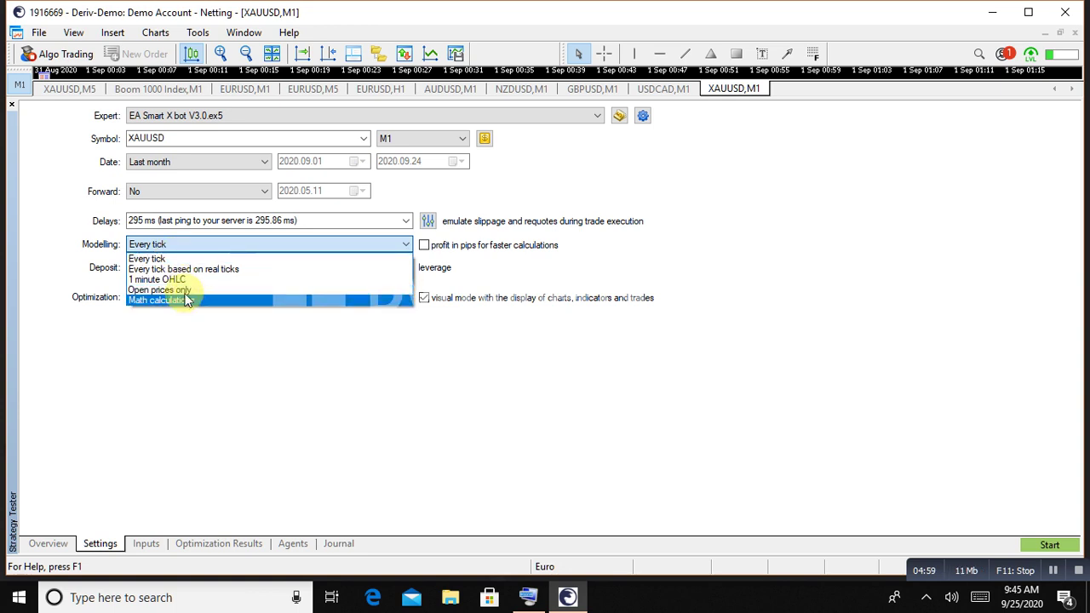
pyautogui.click(173, 260)
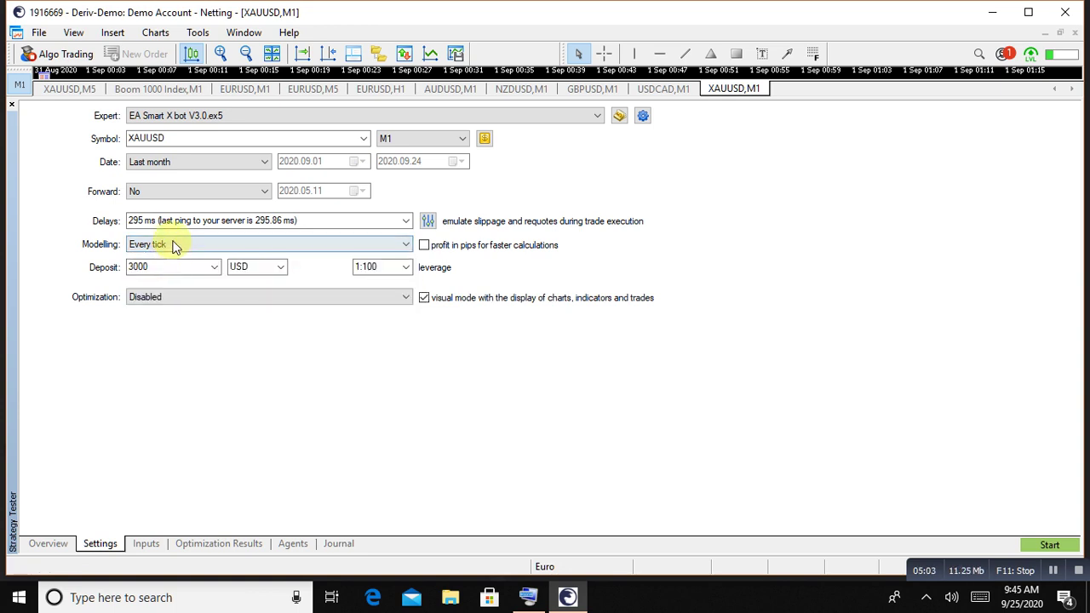
pyautogui.click(175, 245)
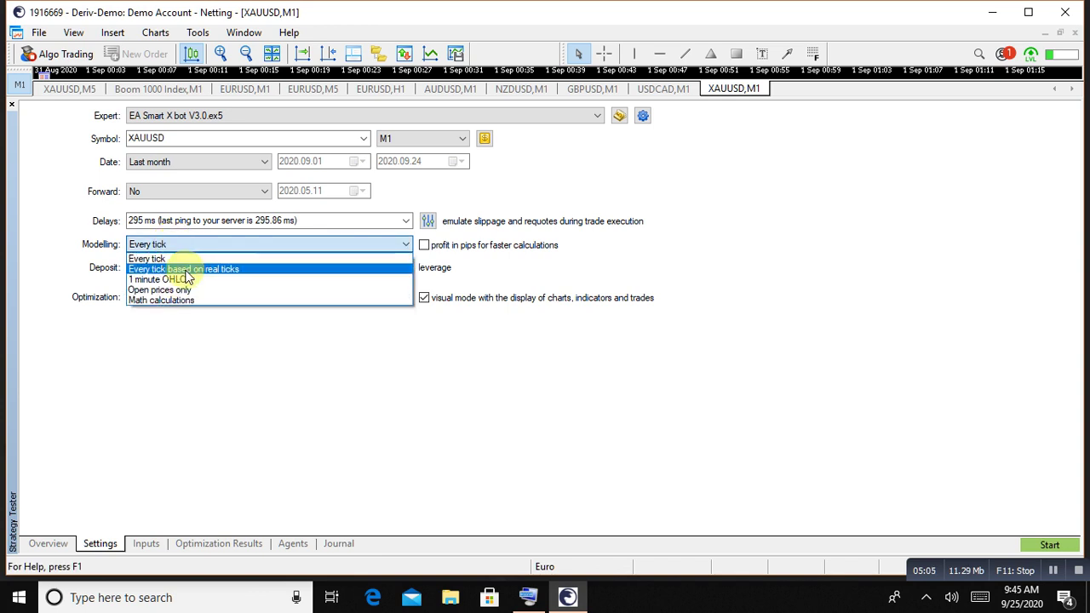
pyautogui.click(180, 260)
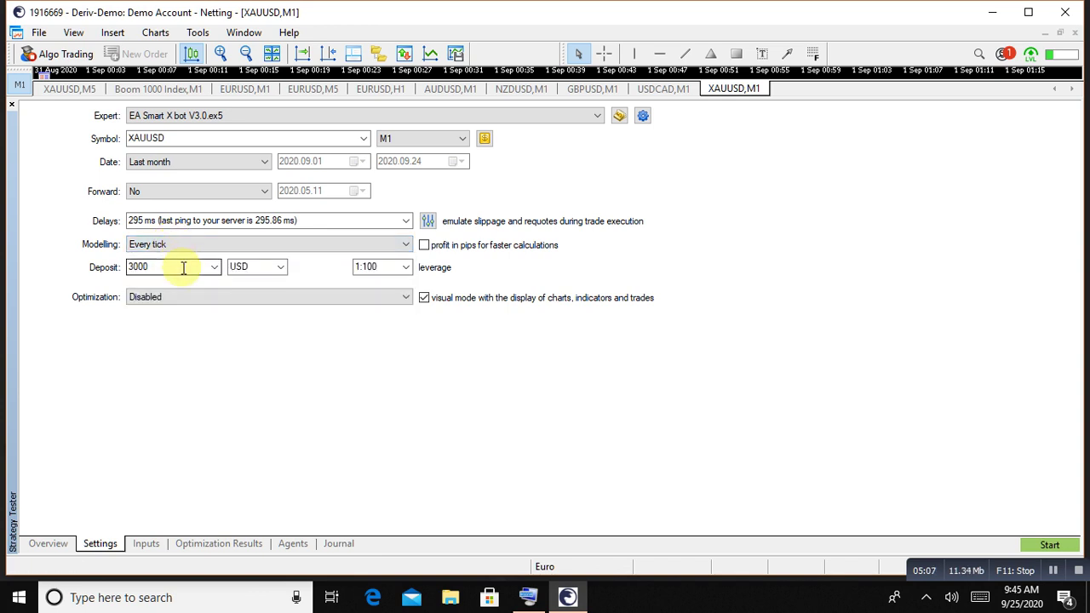
pyautogui.doubleClick(182, 267)
pyautogui.click(214, 268)
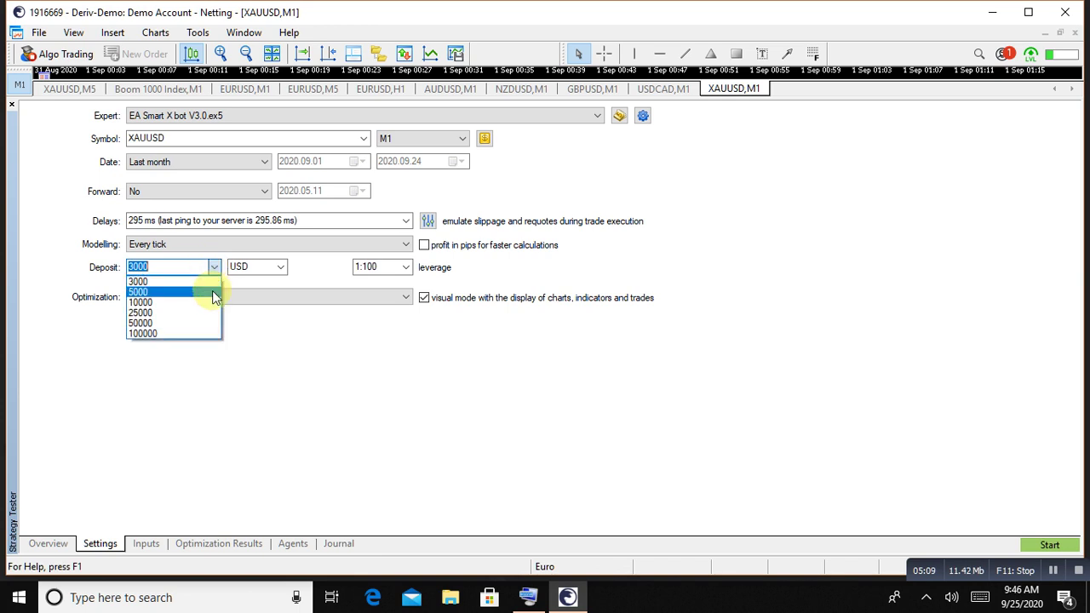
pyautogui.click(201, 283)
pyautogui.click(237, 340)
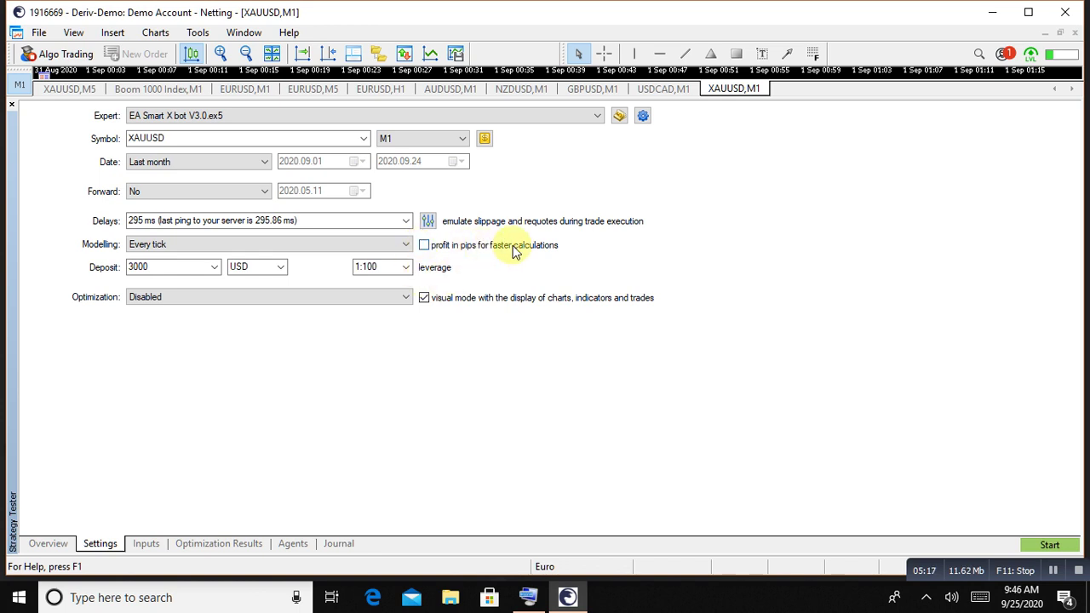
# Run the EA Smart X bot V3.0 backtest on XAUUSD, check its visualization window, and minimize that window
pyautogui.click(1033, 541)
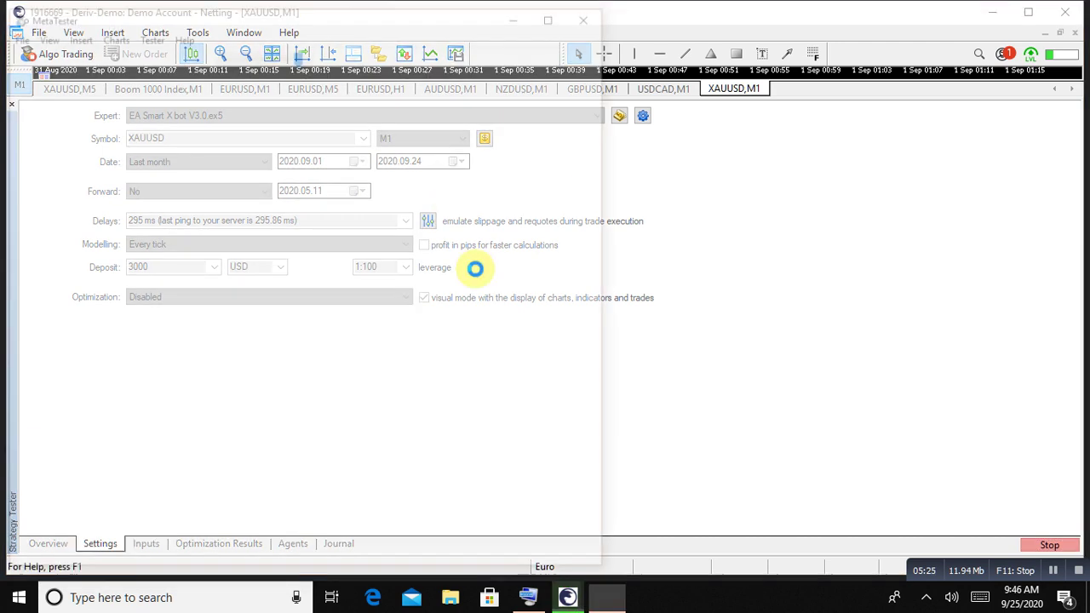
pyautogui.click(525, 14)
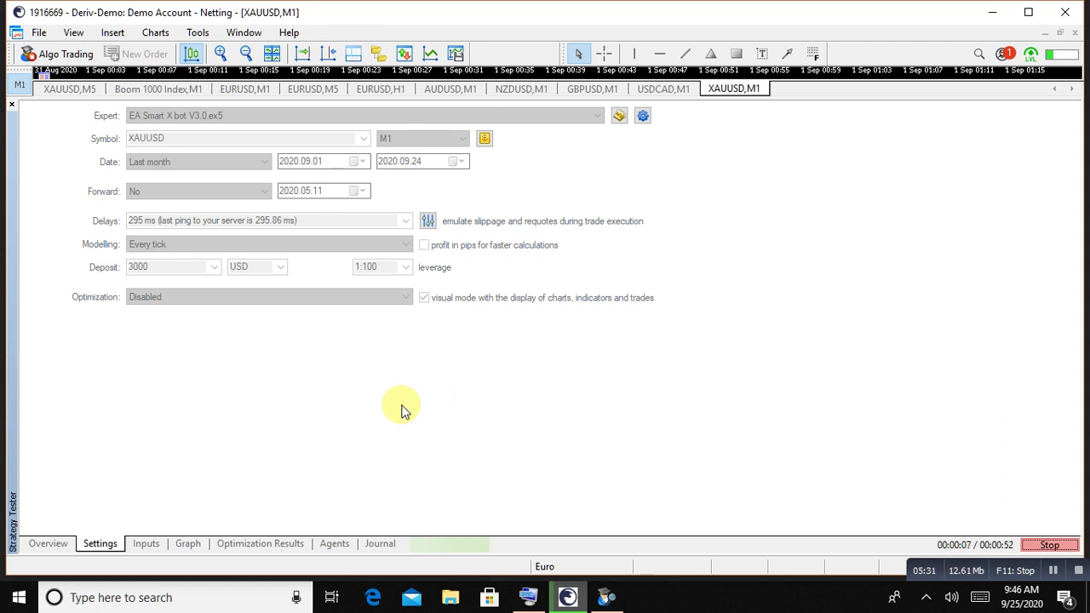
pyautogui.click(603, 596)
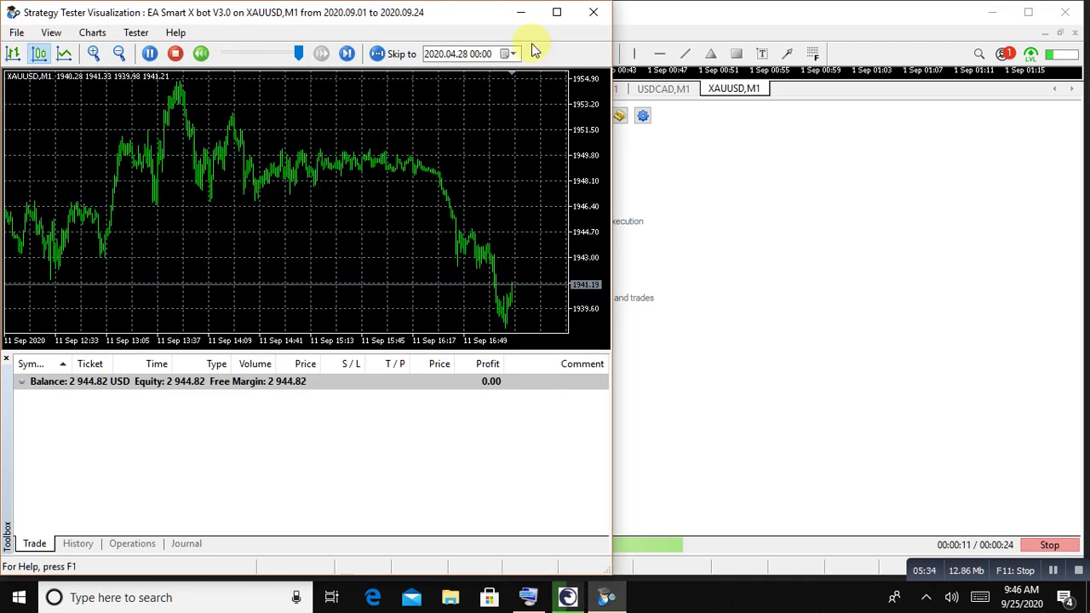
pyautogui.click(521, 14)
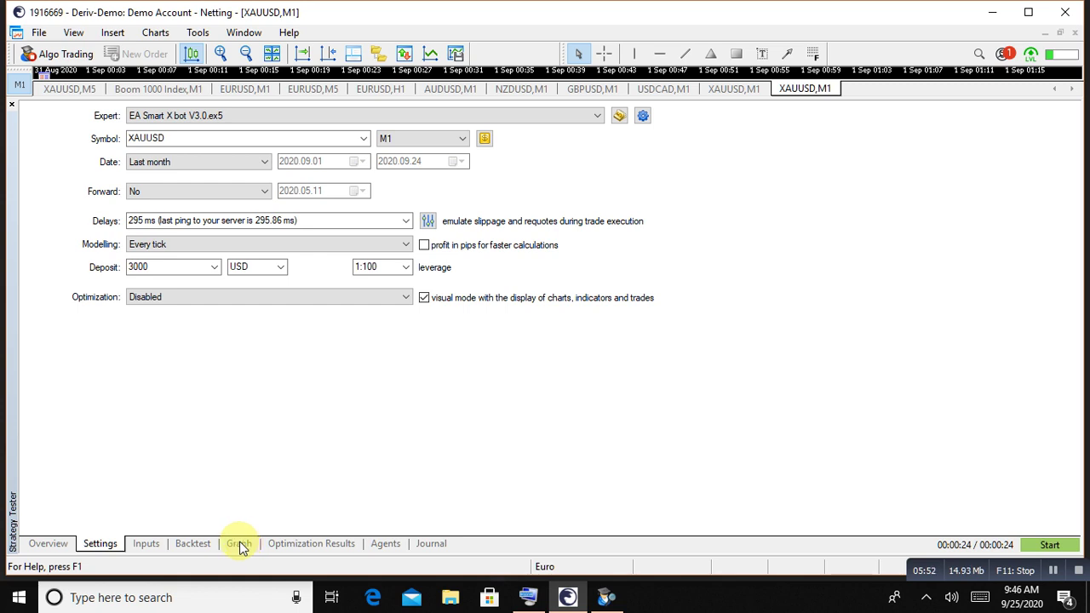
# Collapse the Strategy Tester and examine the backtest's trade markers along the XAUUSD M1 chart
pyautogui.doubleClick(199, 545)
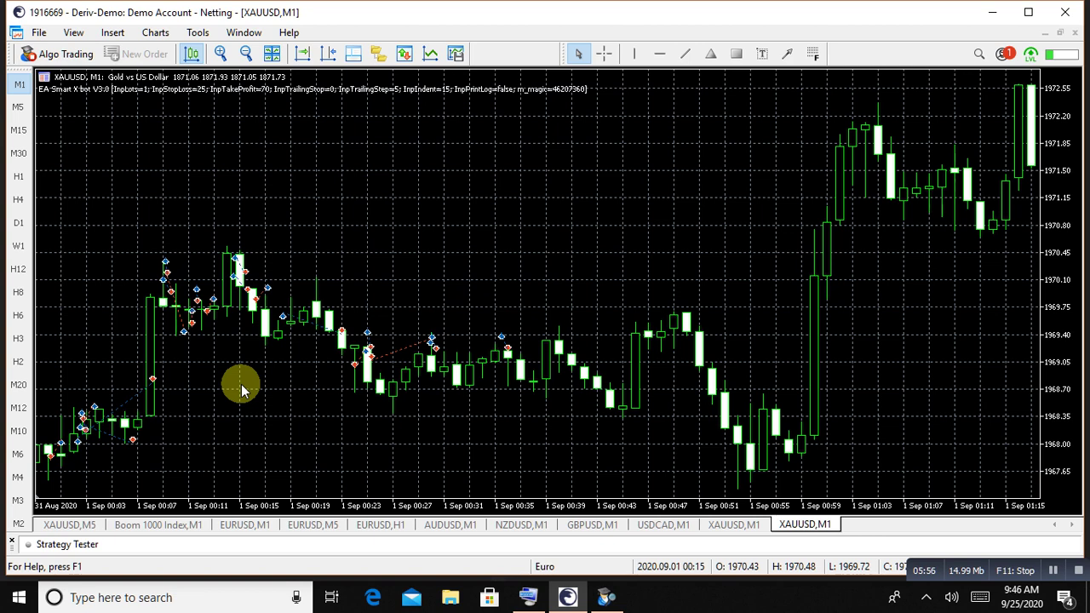
pyautogui.moveTo(190, 363); pyautogui.dragTo(620, 360)
pyautogui.moveTo(377, 376); pyautogui.dragTo(889, 372)
pyautogui.moveTo(323, 346); pyautogui.dragTo(949, 336)
pyautogui.moveTo(394, 338); pyautogui.dragTo(299, 380)
pyautogui.moveTo(791, 202); pyautogui.dragTo(128, 305)
pyautogui.moveTo(764, 163); pyautogui.dragTo(409, 203)
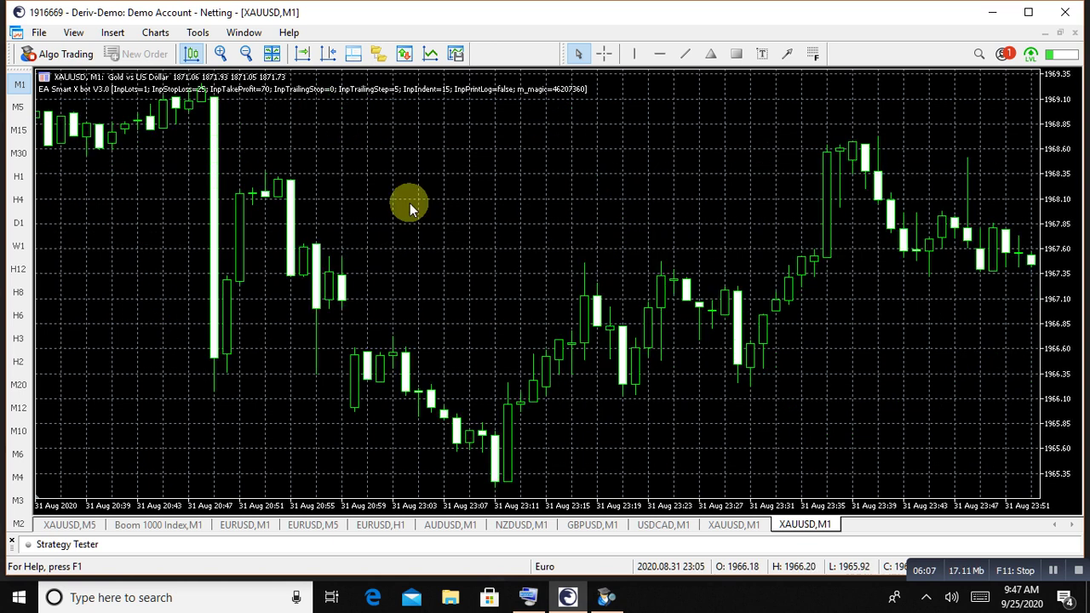
# Turn on auto scroll and chart shift for the XAUUSD M1 chart and browse back through its recent candles
pyautogui.click(312, 56)
pyautogui.click(329, 54)
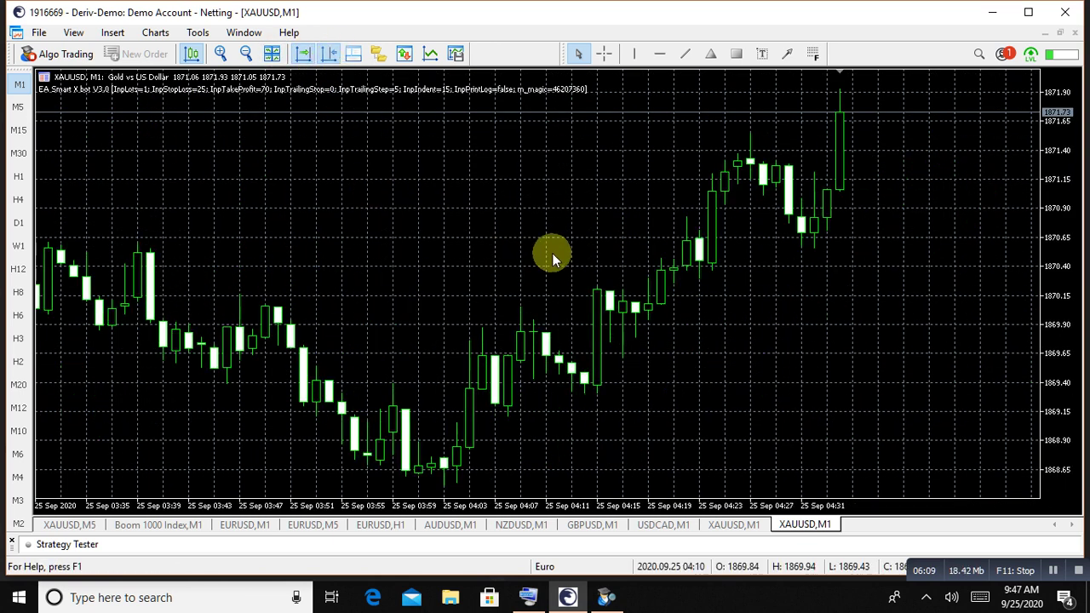
pyautogui.moveTo(294, 306); pyautogui.dragTo(692, 352)
pyautogui.scroll(15, 555, 343)
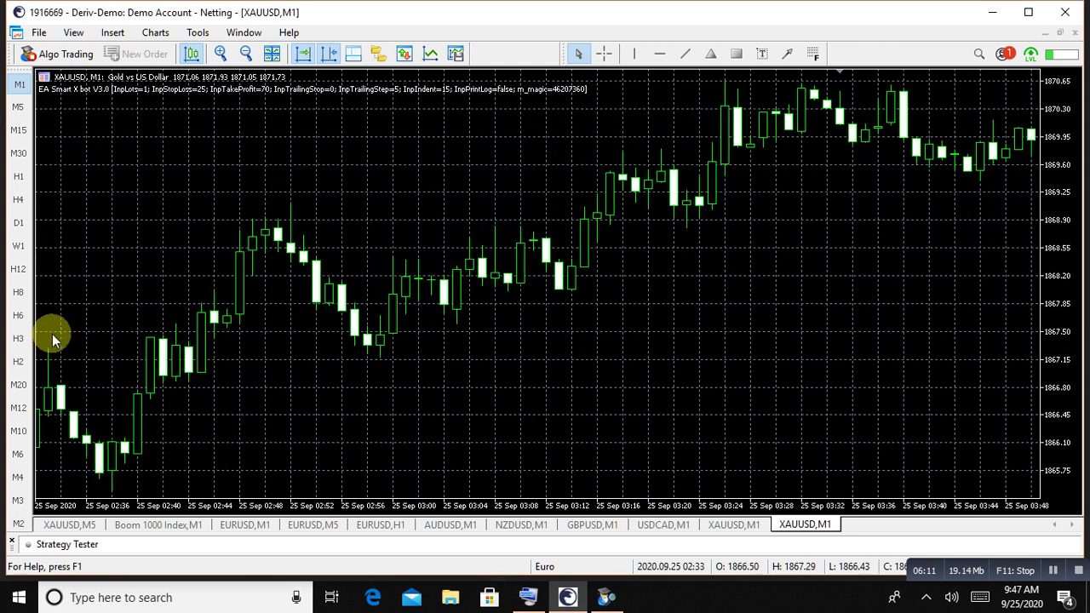
pyautogui.scroll(2, 532, 428)
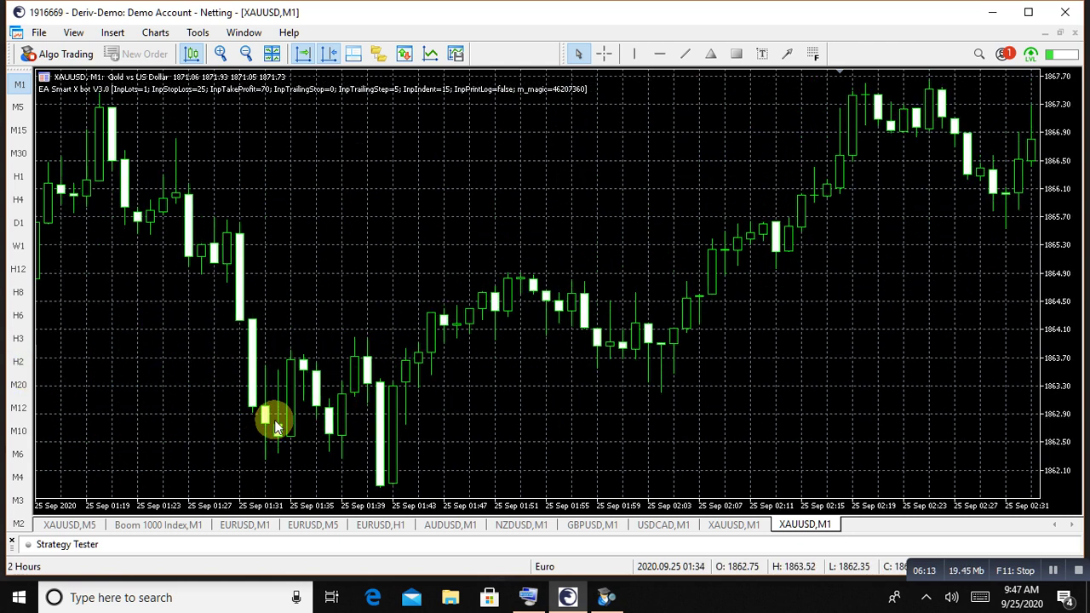
# Reopen the Strategy Tester and examine the backtest report's profit, loss, trade statistics and entry charts
pyautogui.click(166, 547)
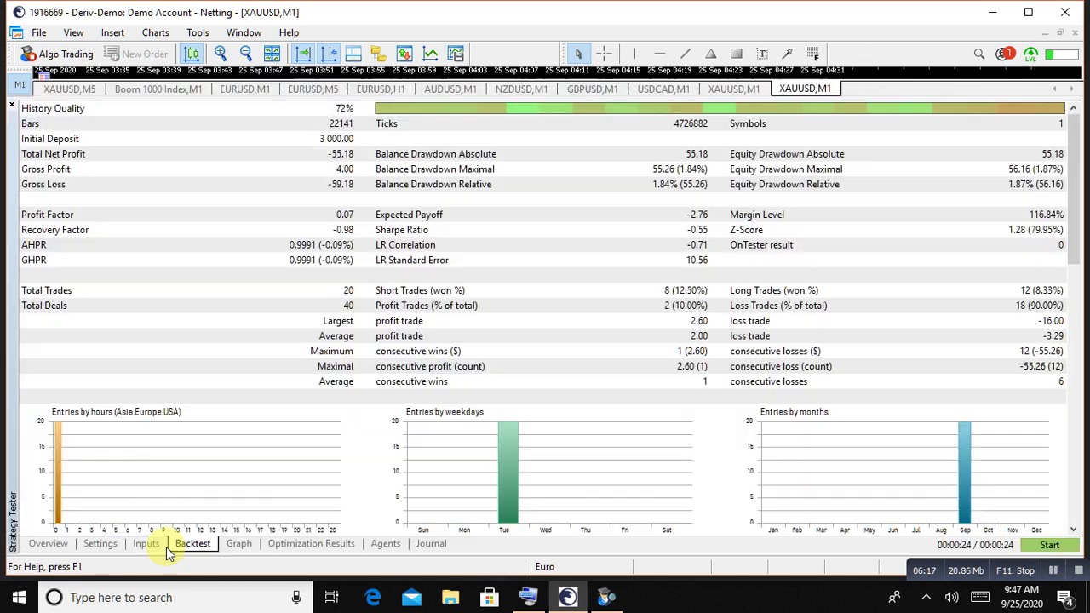
pyautogui.scroll(-1, 178, 455)
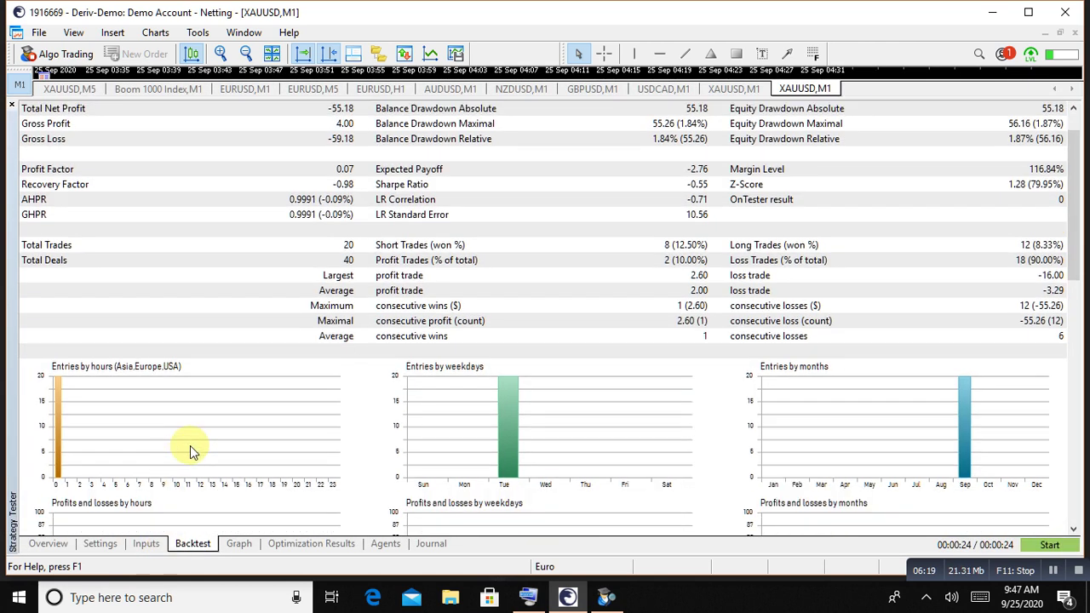
pyautogui.scroll(1, 464, 191)
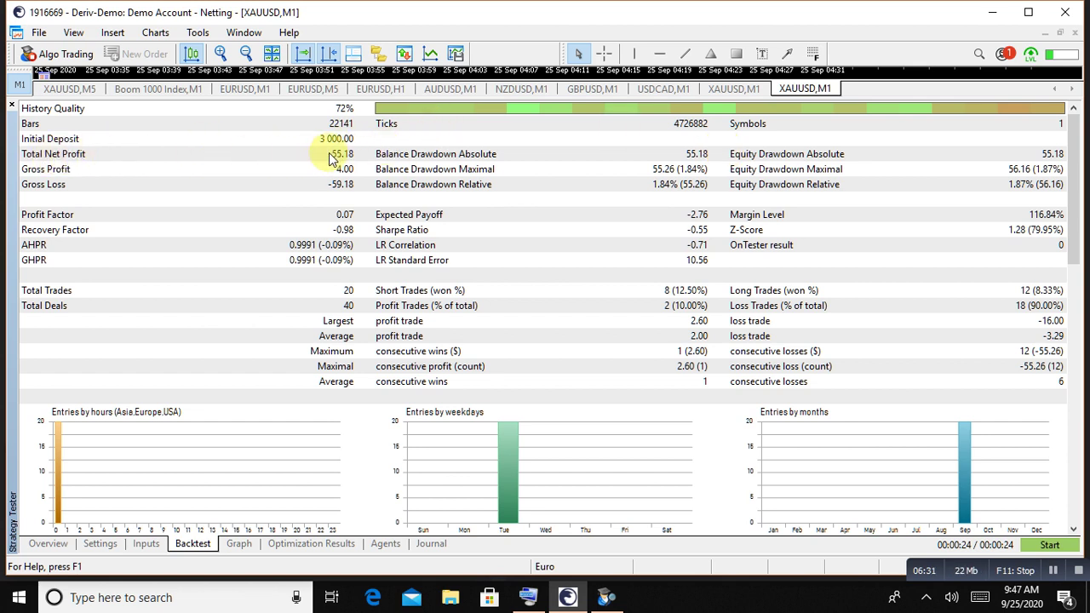
pyautogui.scroll(-1, 332, 157)
pyautogui.scroll(-2, 332, 158)
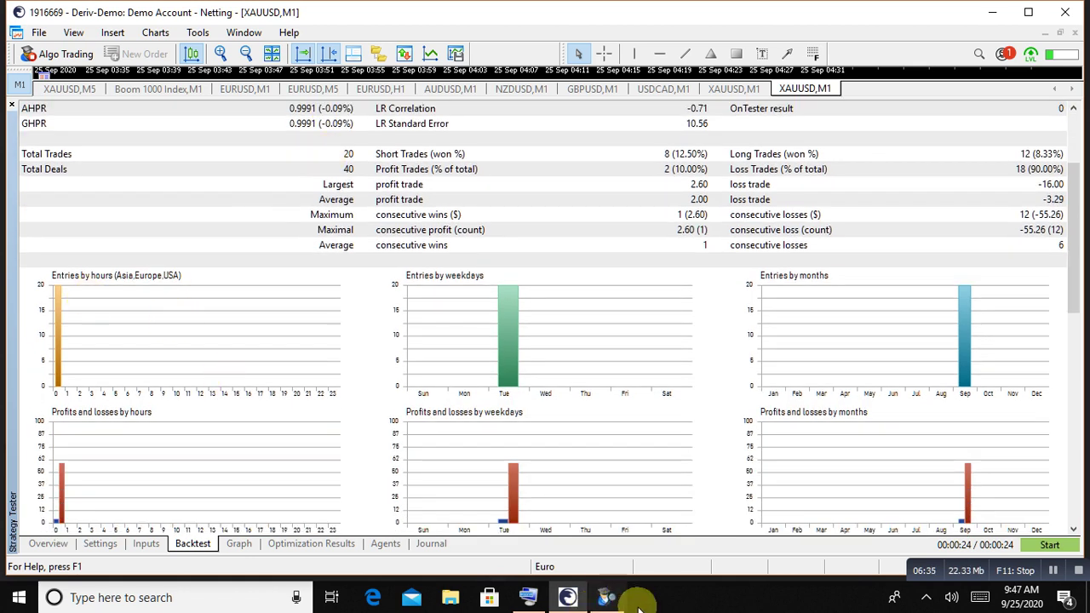
# Close the Strategy Tester visualization window and return to the backtest settings
pyautogui.click(607, 597)
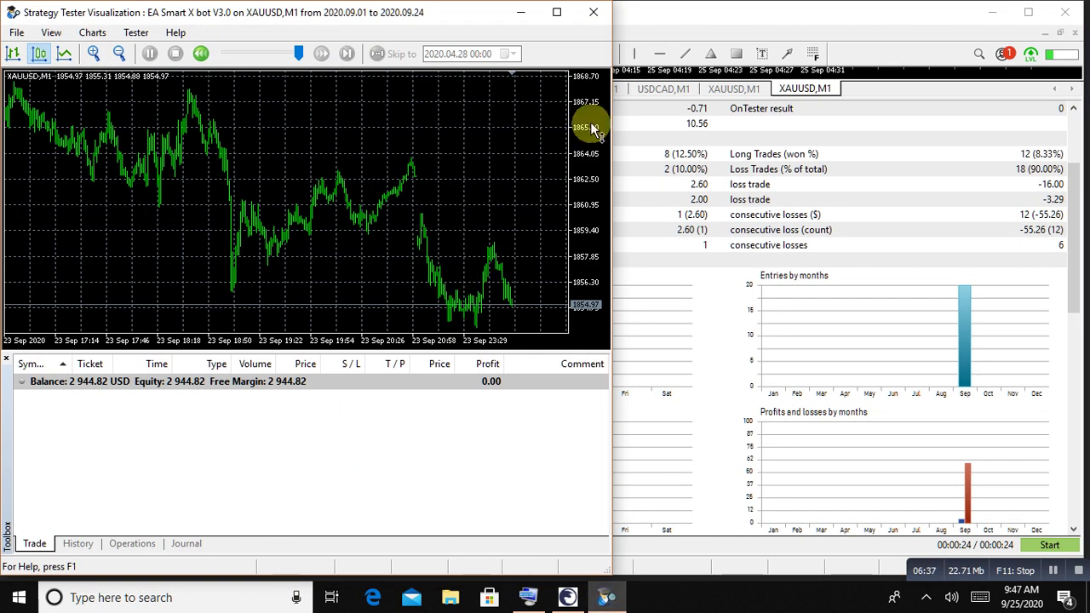
pyautogui.click(596, 16)
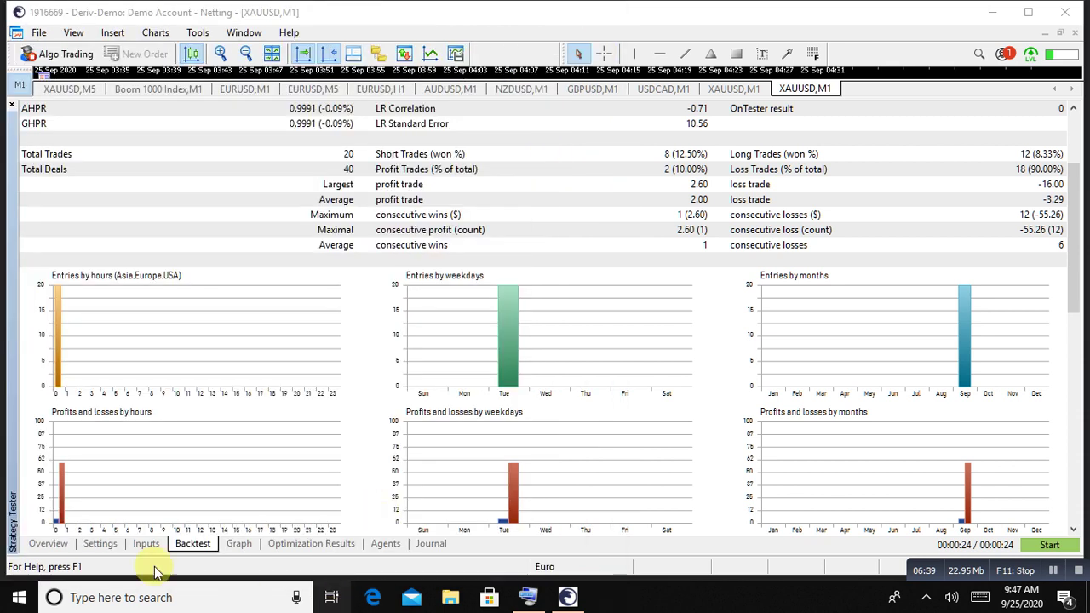
pyautogui.click(100, 544)
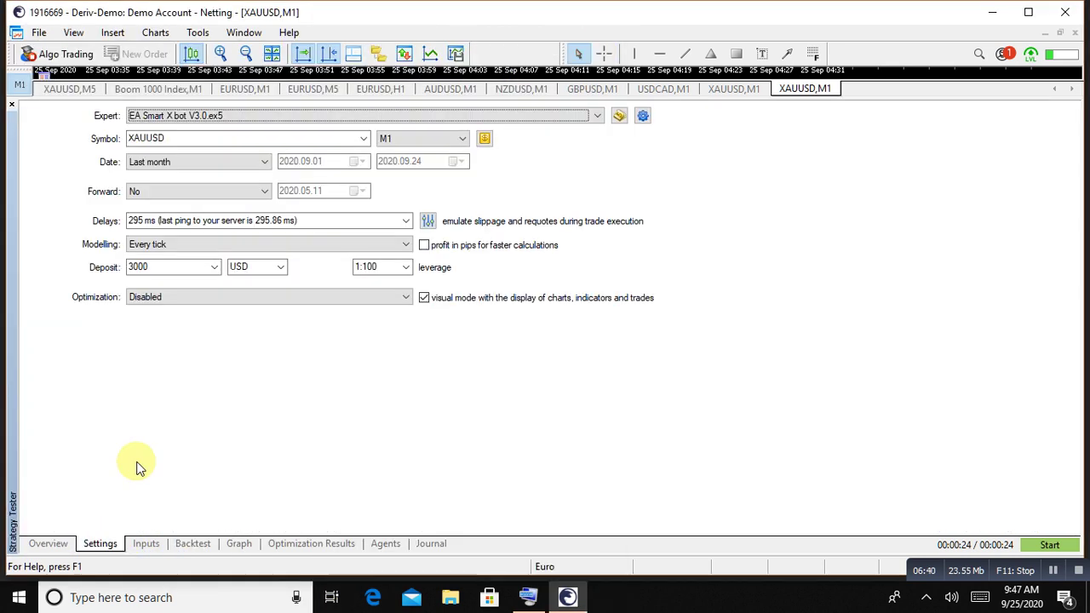
# Set the backtest symbol to EURUSD from the Forex group and run the visual backtest
pyautogui.click(365, 139)
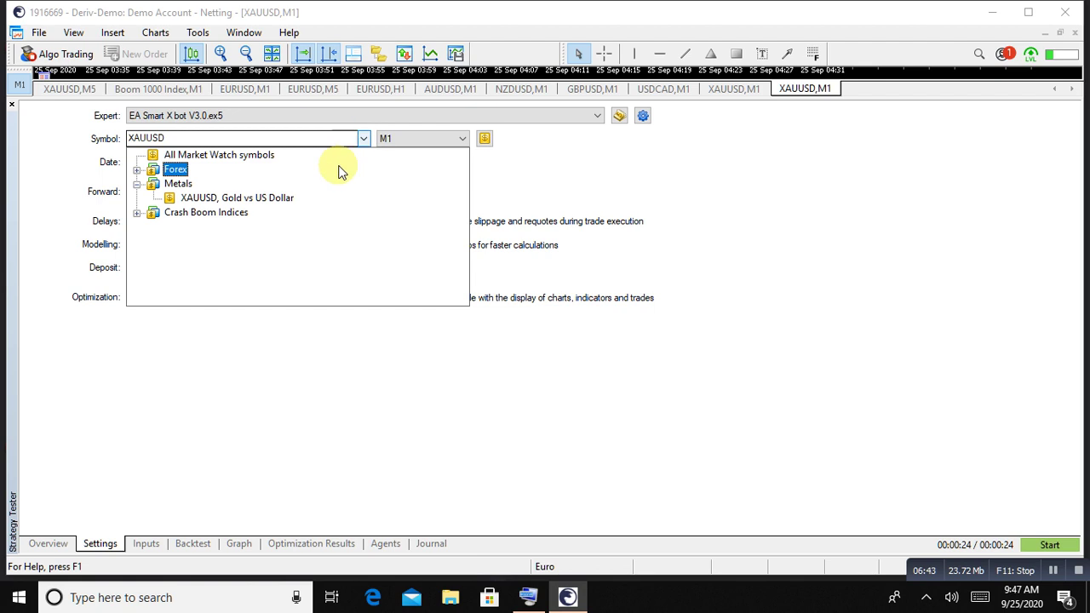
pyautogui.click(136, 169)
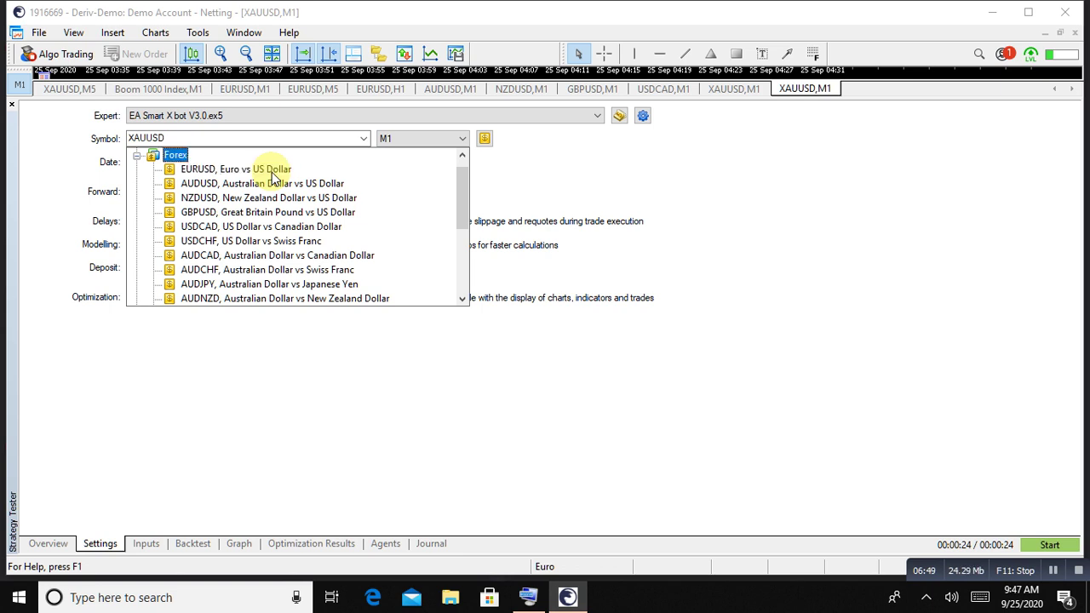
pyautogui.click(189, 173)
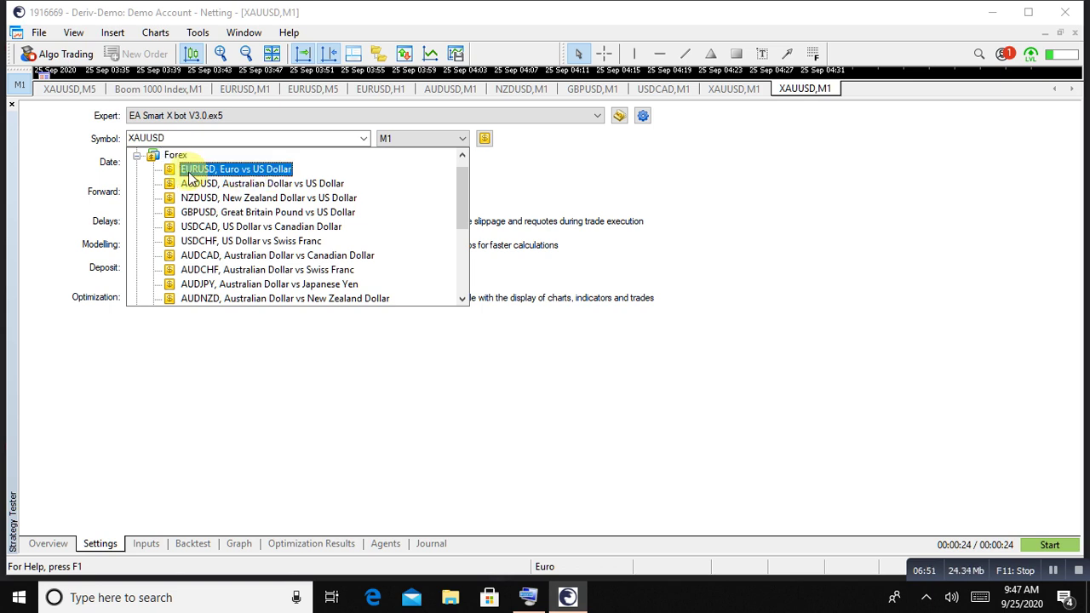
pyautogui.press('Up')
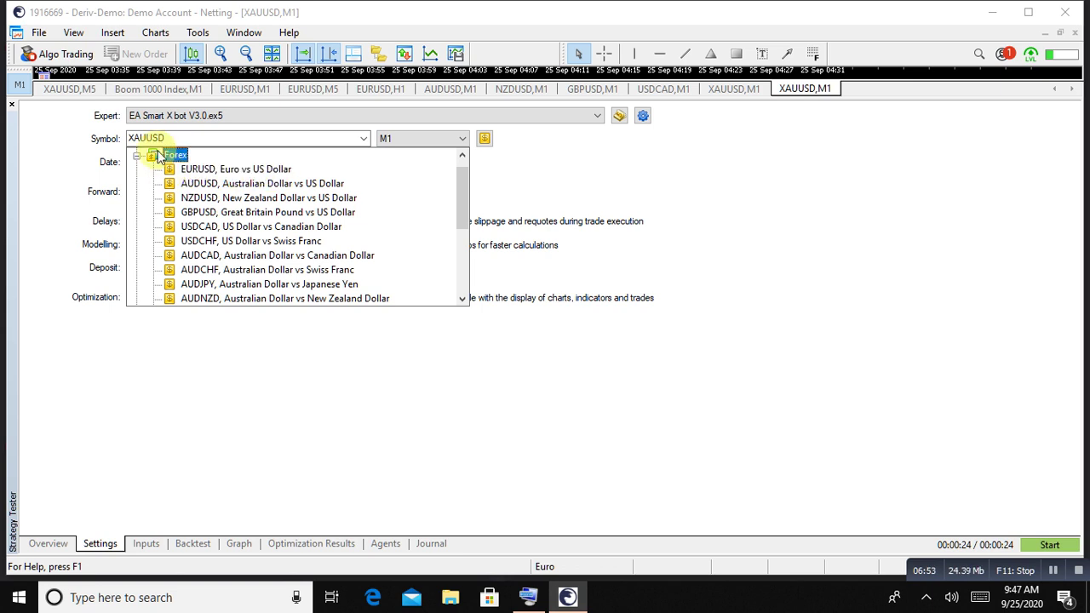
pyautogui.press('Down')
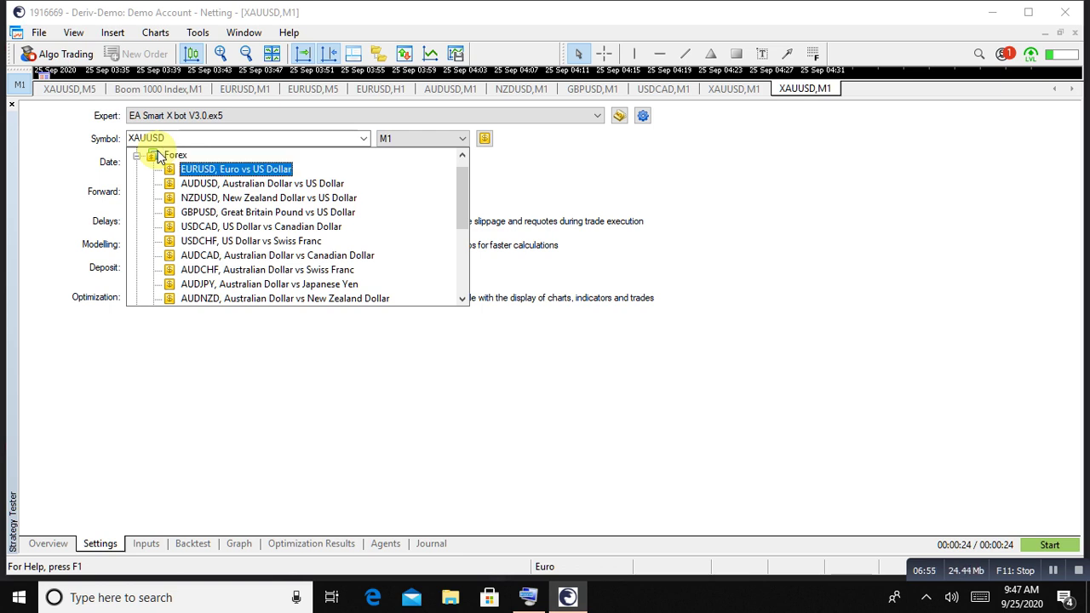
pyautogui.press('Return')
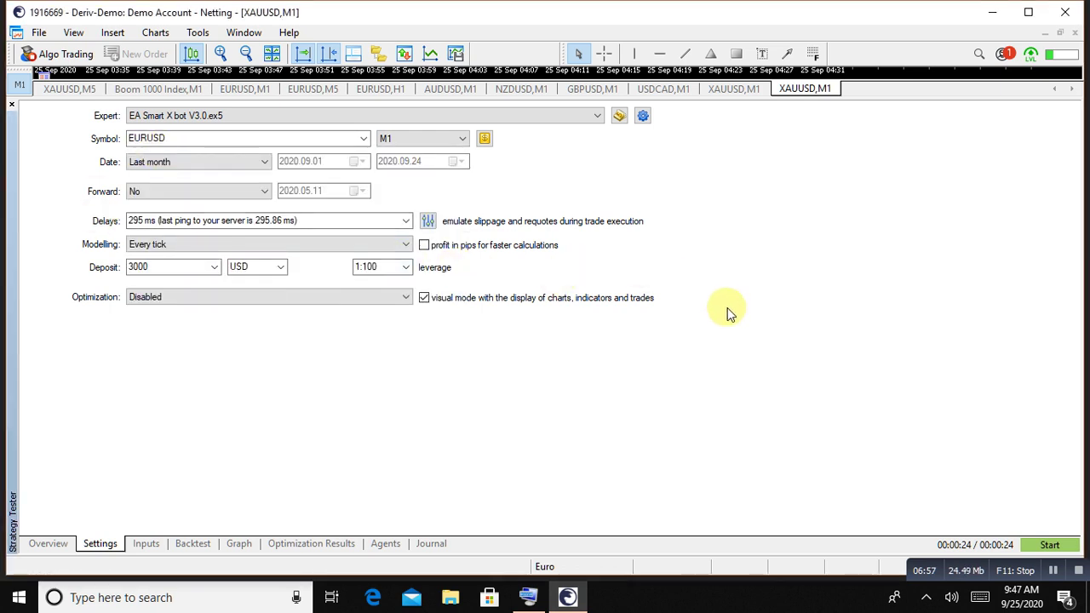
pyautogui.click(1061, 546)
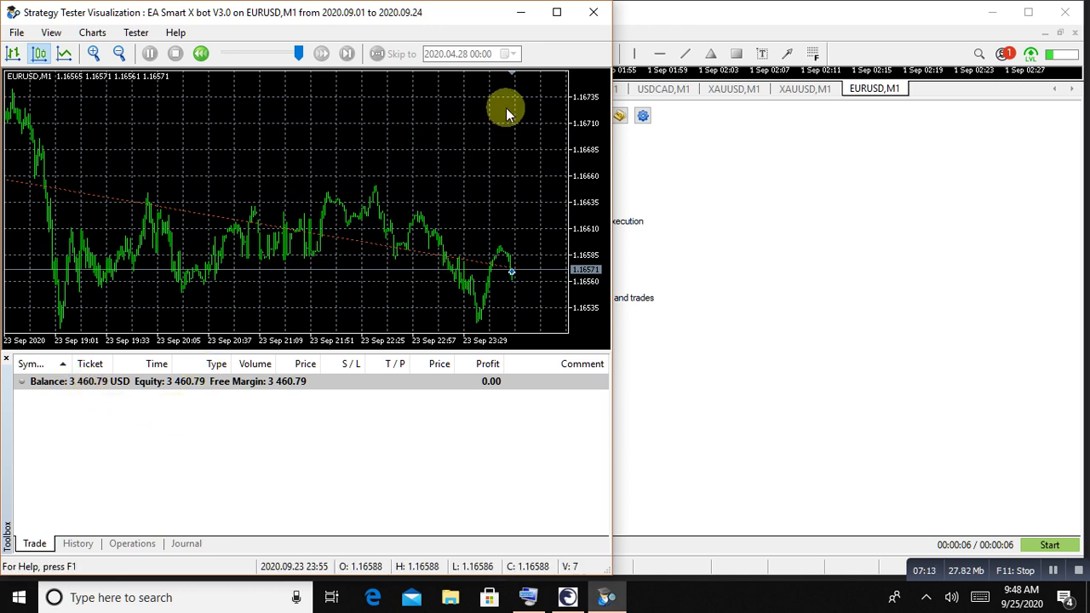
# Minimize the visualization window and examine the EURUSD backtest report's profit, drawdown, trade statistics and entry charts
pyautogui.click(516, 13)
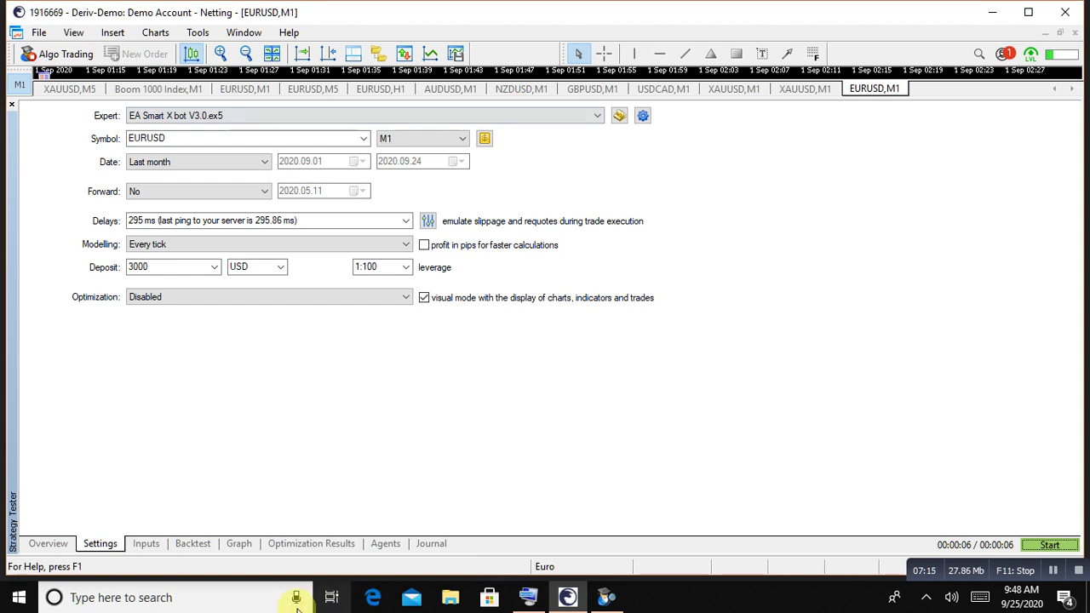
pyautogui.click(194, 544)
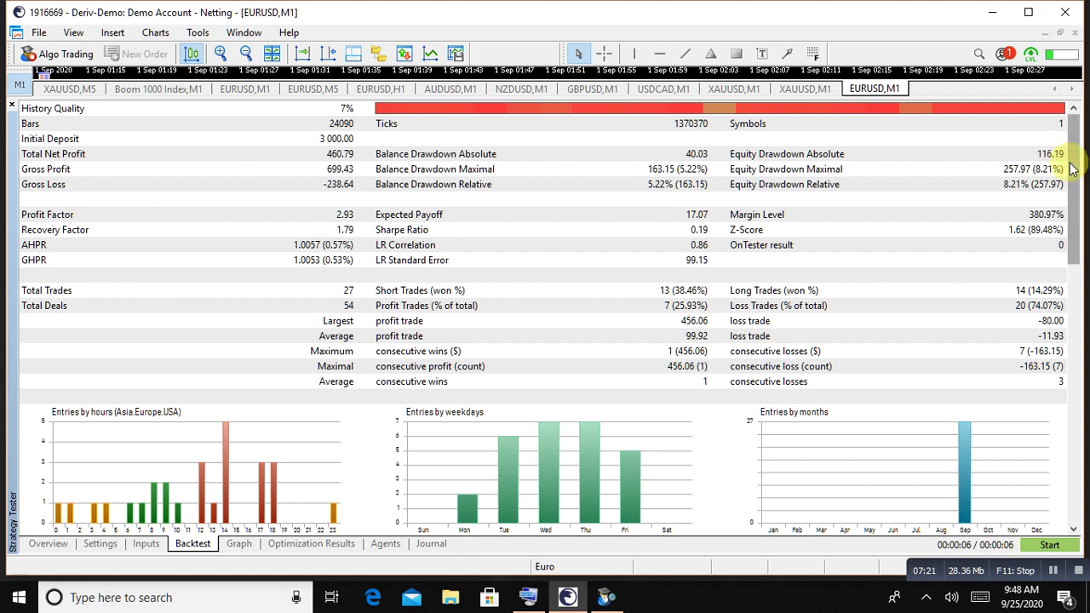
pyautogui.moveTo(1072, 169); pyautogui.dragTo(1073, 179)
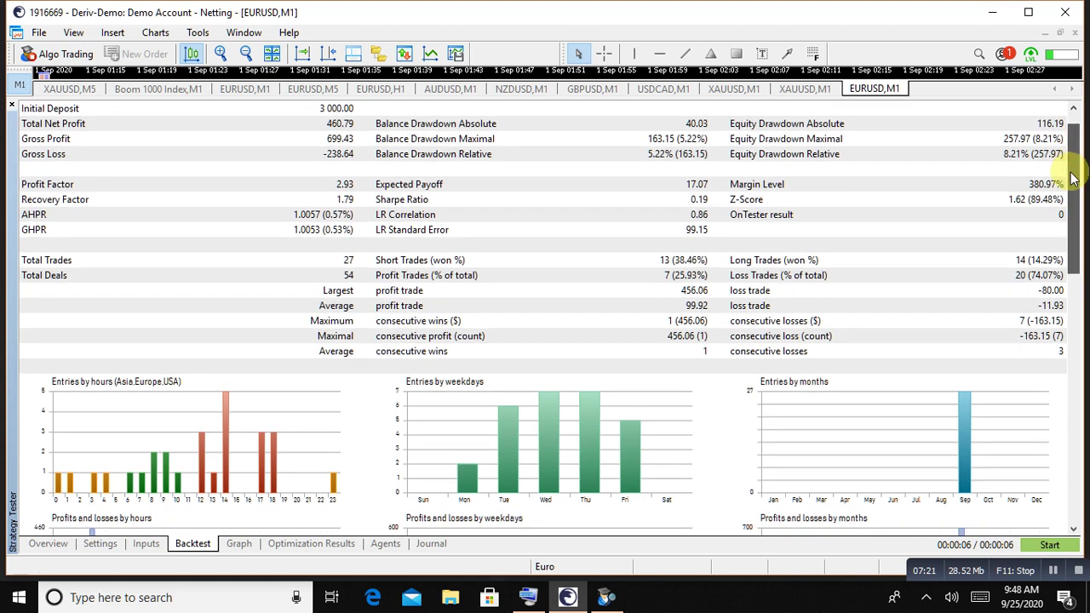
# Reopen the visualization window, browse back through the EURUSD M1 candles and trade lines, and close the window
pyautogui.click(608, 594)
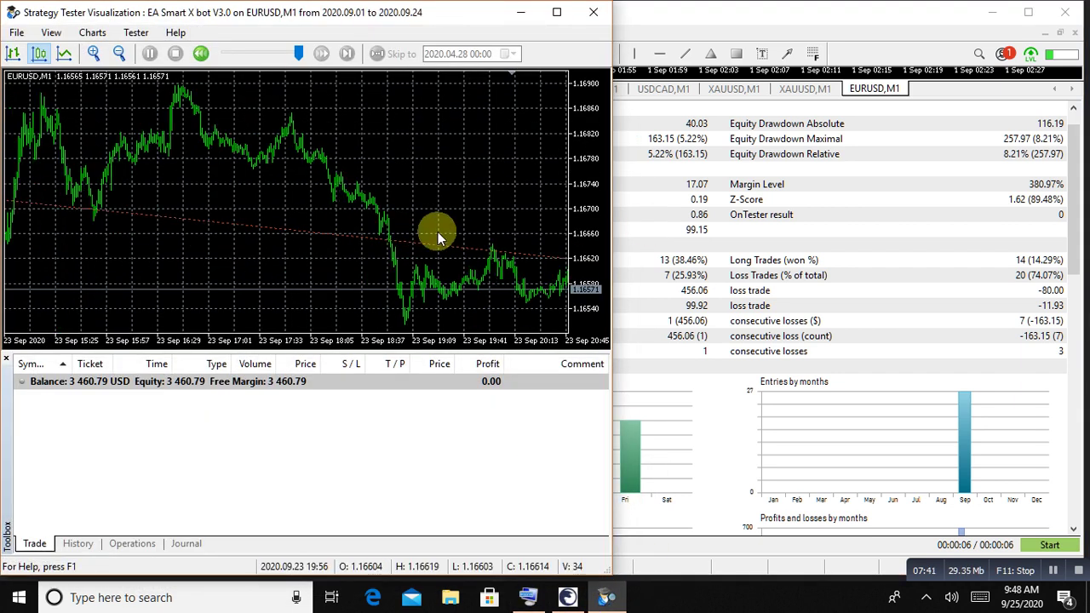
pyautogui.moveTo(368, 221); pyautogui.dragTo(485, 242)
pyautogui.moveTo(122, 238); pyautogui.dragTo(504, 286)
pyautogui.moveTo(170, 256); pyautogui.dragTo(494, 255)
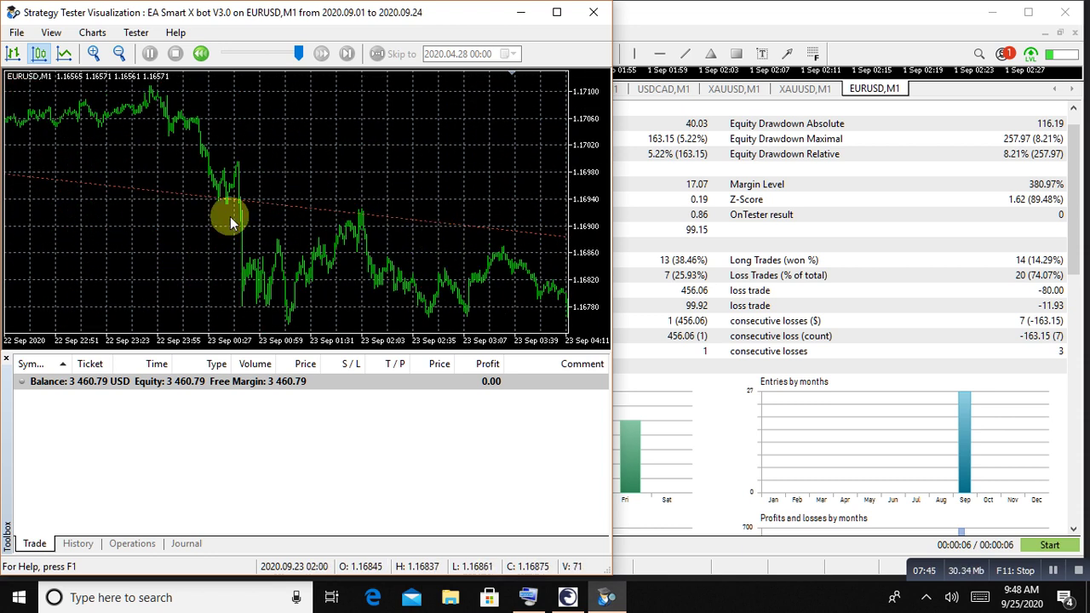
pyautogui.moveTo(106, 200); pyautogui.dragTo(565, 224)
pyautogui.moveTo(73, 214); pyautogui.dragTo(464, 221)
pyautogui.moveTo(111, 247); pyautogui.dragTo(361, 255)
pyautogui.moveTo(213, 244); pyautogui.dragTo(584, 267)
pyautogui.moveTo(274, 228); pyautogui.dragTo(623, 255)
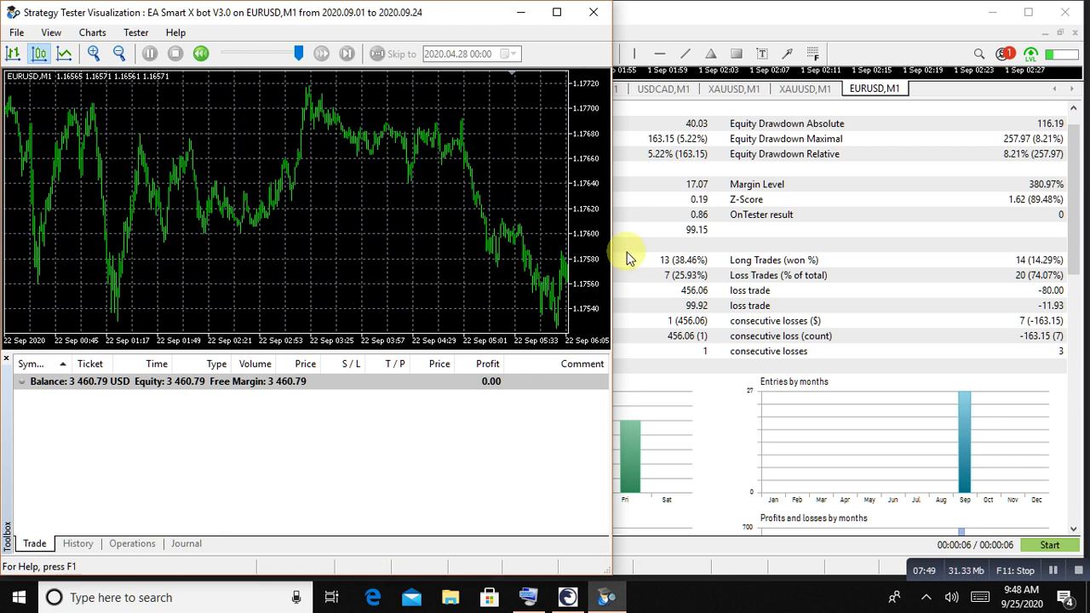
pyautogui.moveTo(360, 248); pyautogui.dragTo(699, 290)
pyautogui.moveTo(62, 247); pyautogui.dragTo(720, 273)
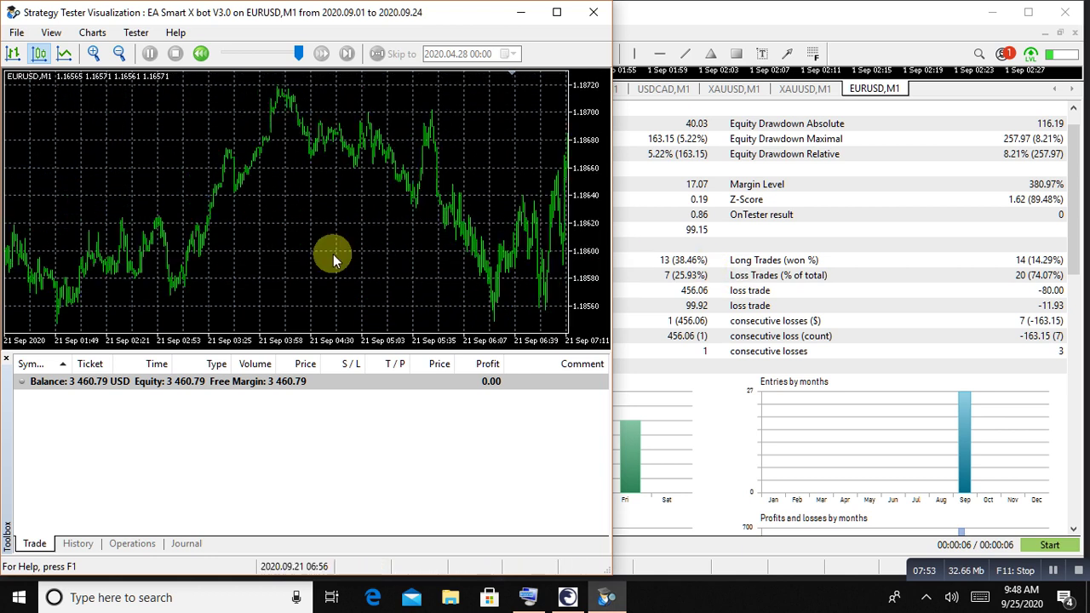
pyautogui.moveTo(39, 241); pyautogui.dragTo(708, 241)
pyautogui.click(593, 12)
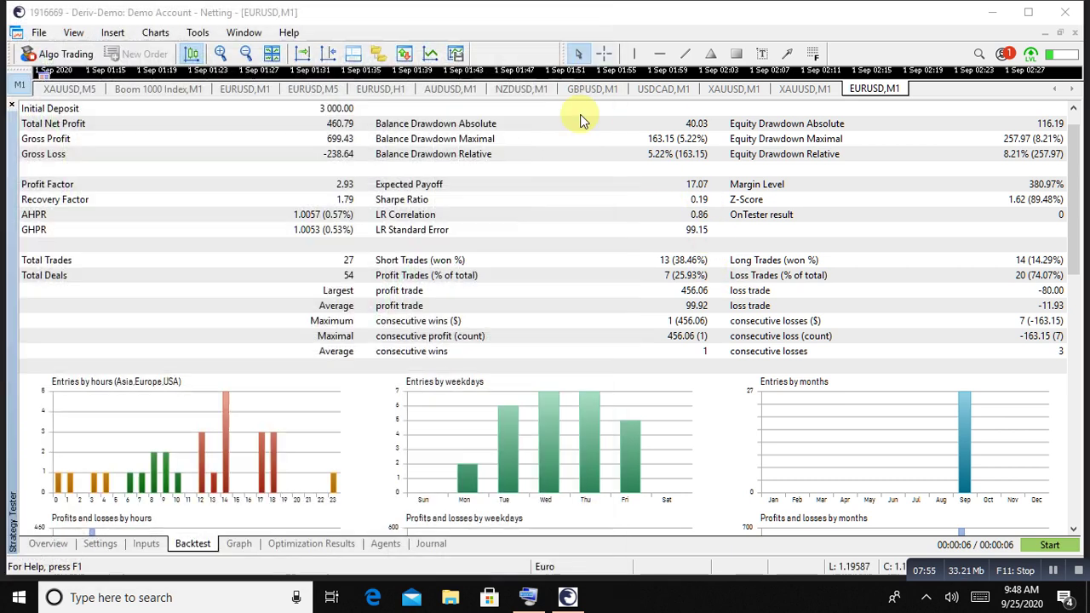
# Set the backtest symbol to All Market Watch symbols and run the optimization across them
pyautogui.click(101, 543)
pyautogui.click(310, 139)
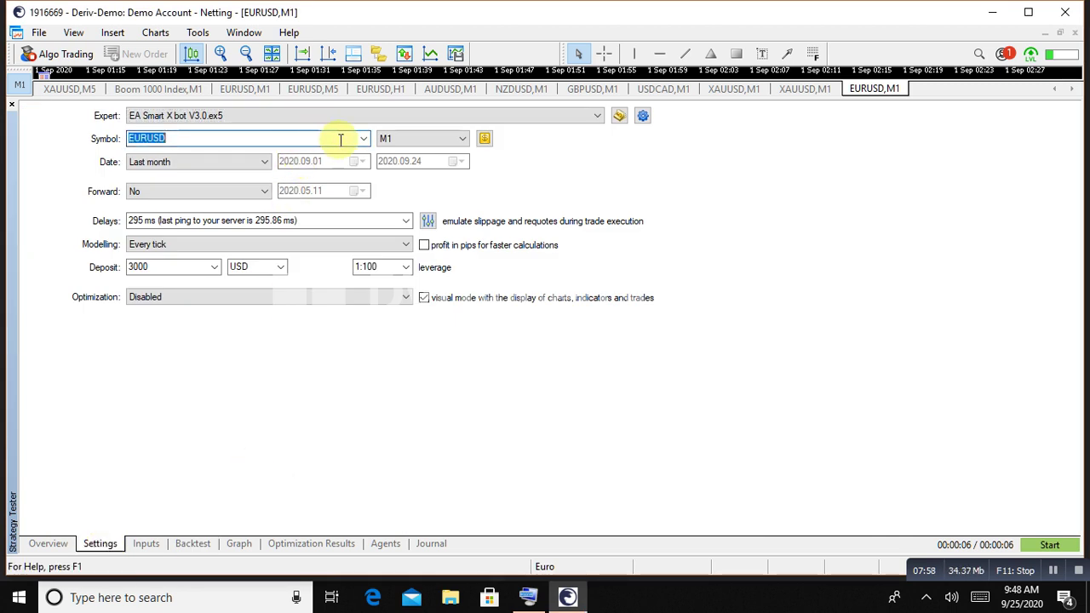
pyautogui.click(361, 139)
pyautogui.scroll(1, 255, 173)
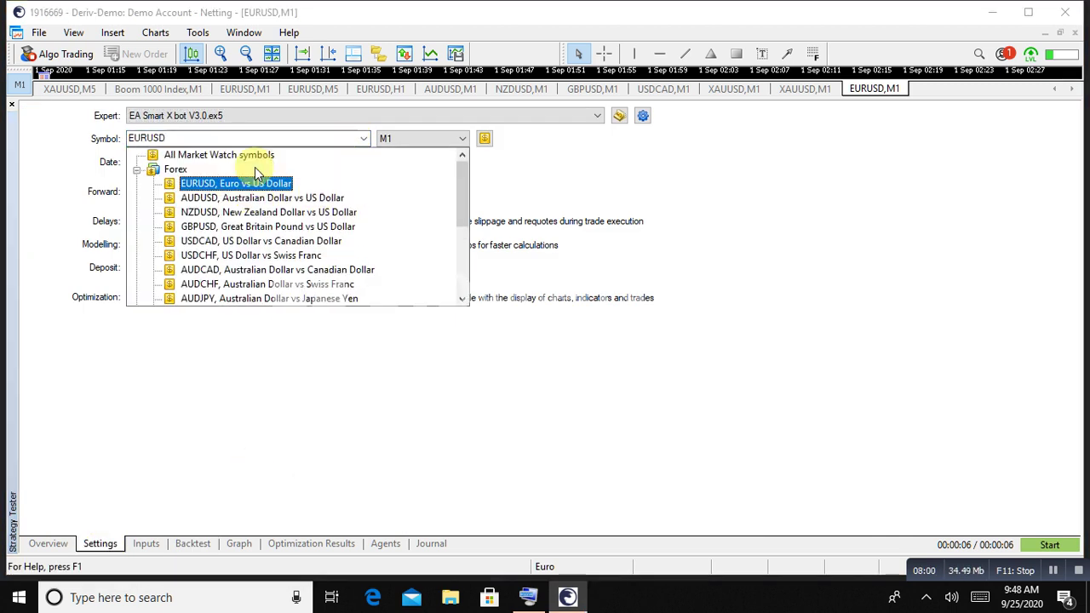
pyautogui.click(241, 154)
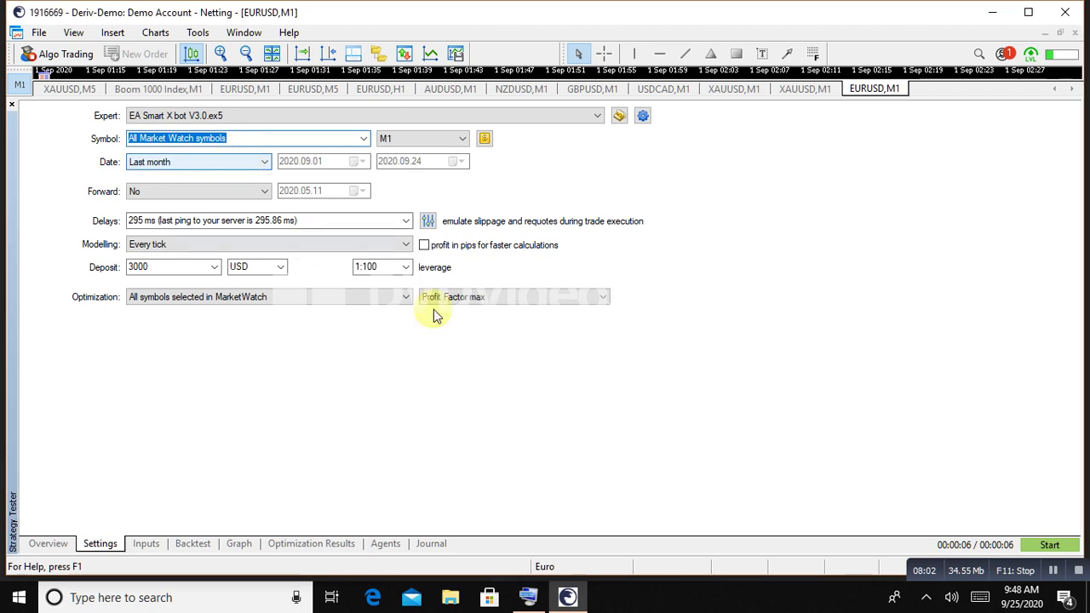
pyautogui.click(1057, 547)
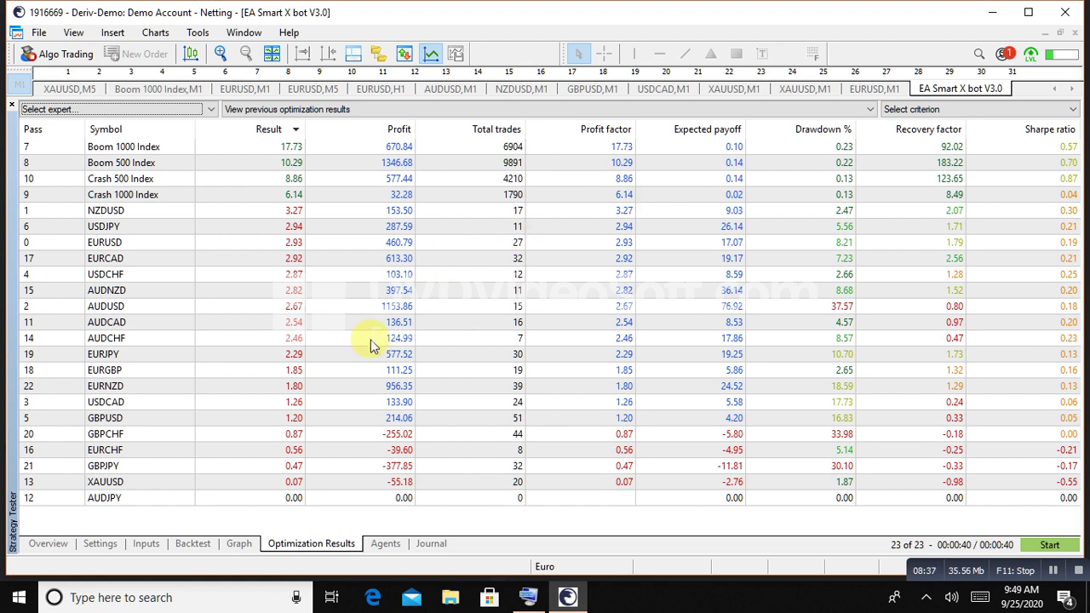
# Examine the optimization results for the Boom 1000, Boom 500, Crash 500 and Crash 1000 indices
pyautogui.click(179, 146)
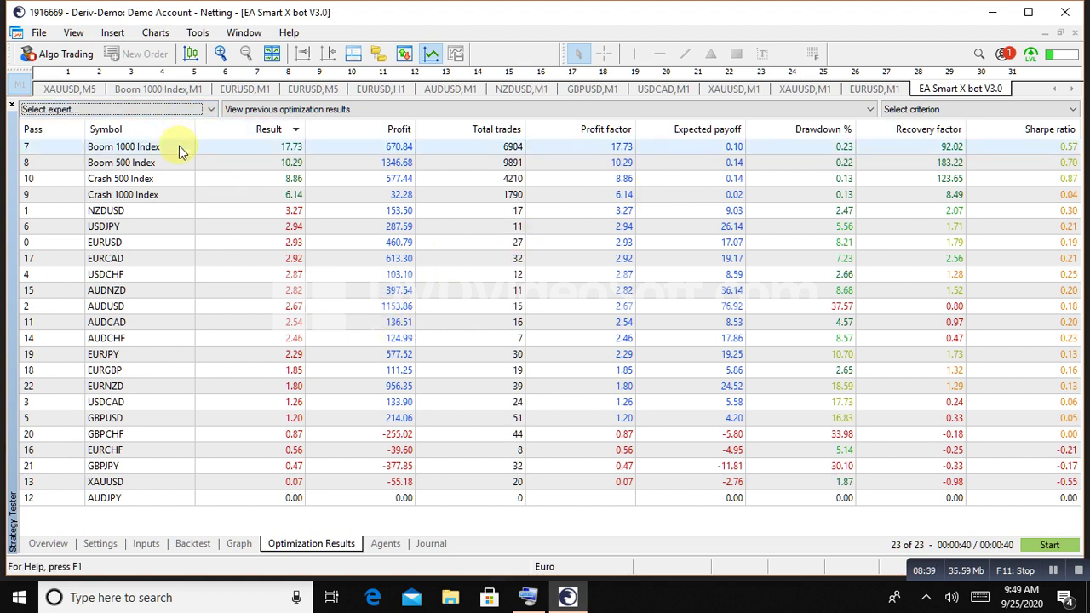
pyautogui.click(178, 162)
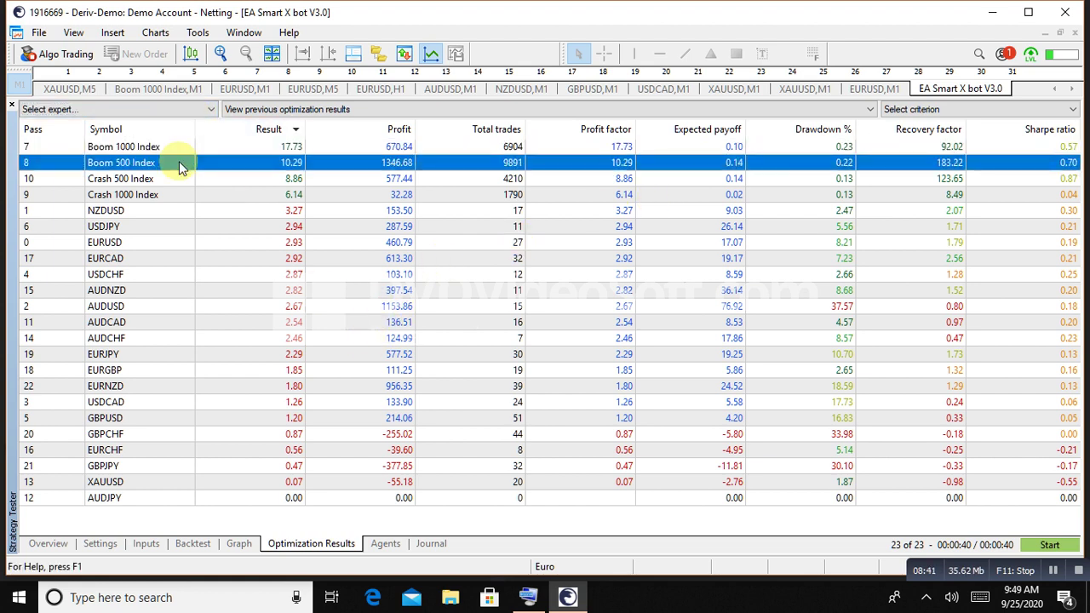
pyautogui.click(175, 179)
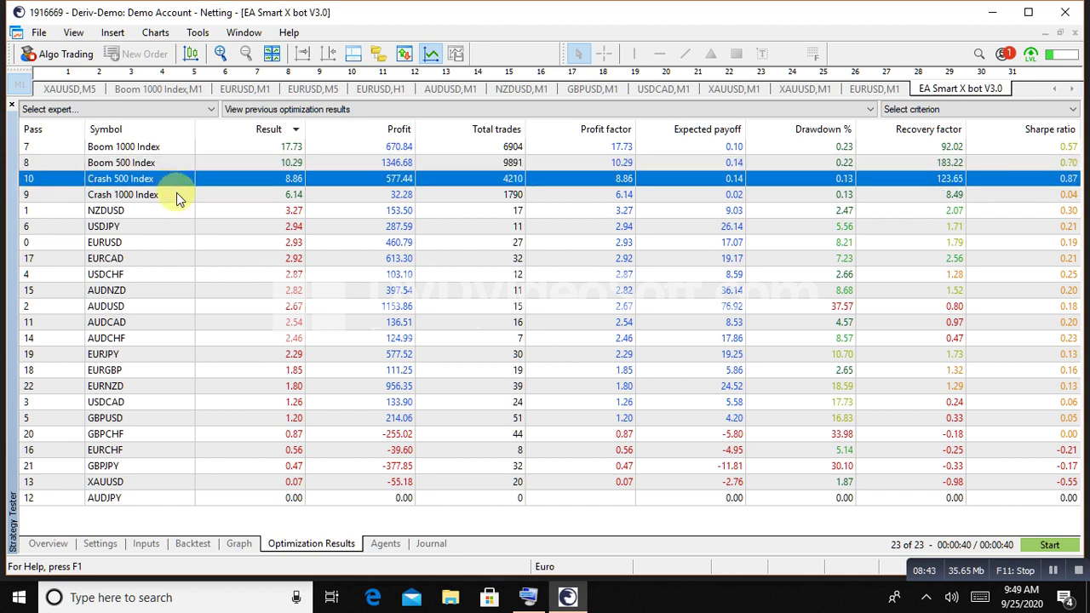
pyautogui.click(178, 196)
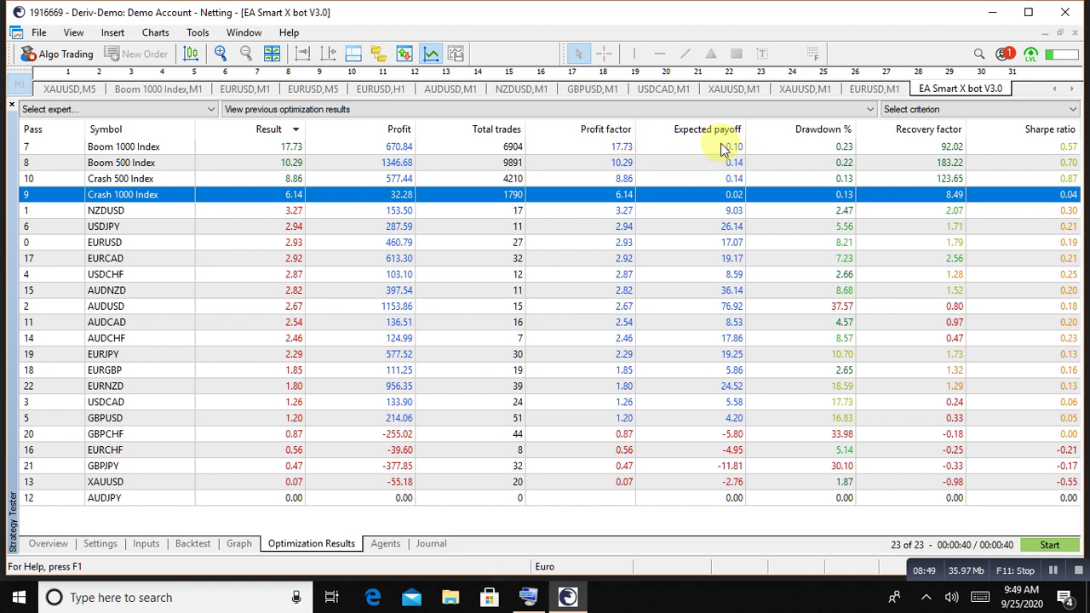
# Compare the drawdown percentages of the Boom and Crash indices, then check the AUDUSD and EURUSD results
pyautogui.click(849, 150)
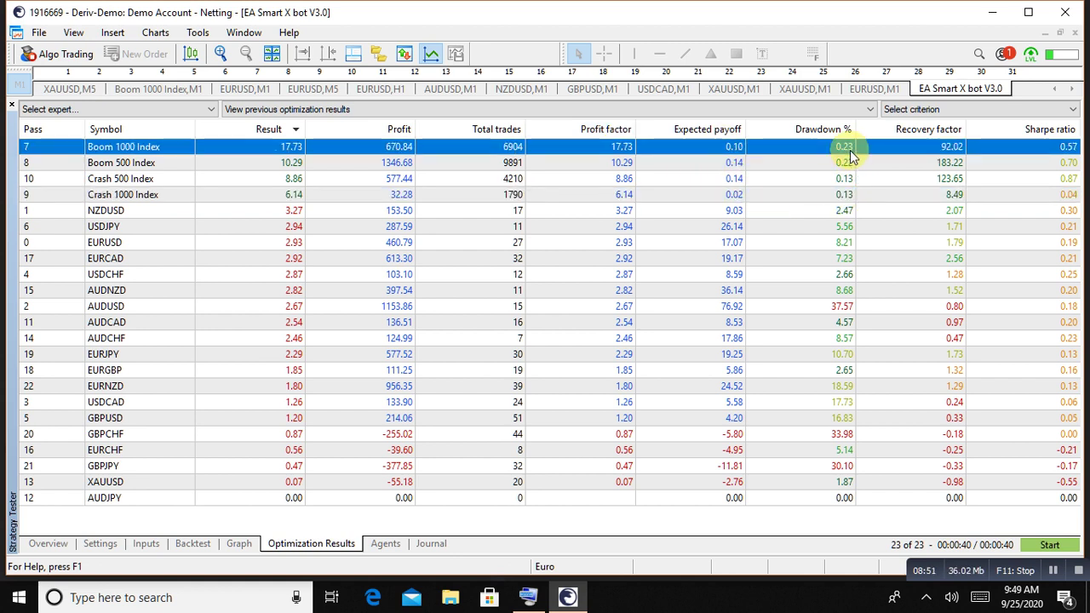
pyautogui.click(849, 158)
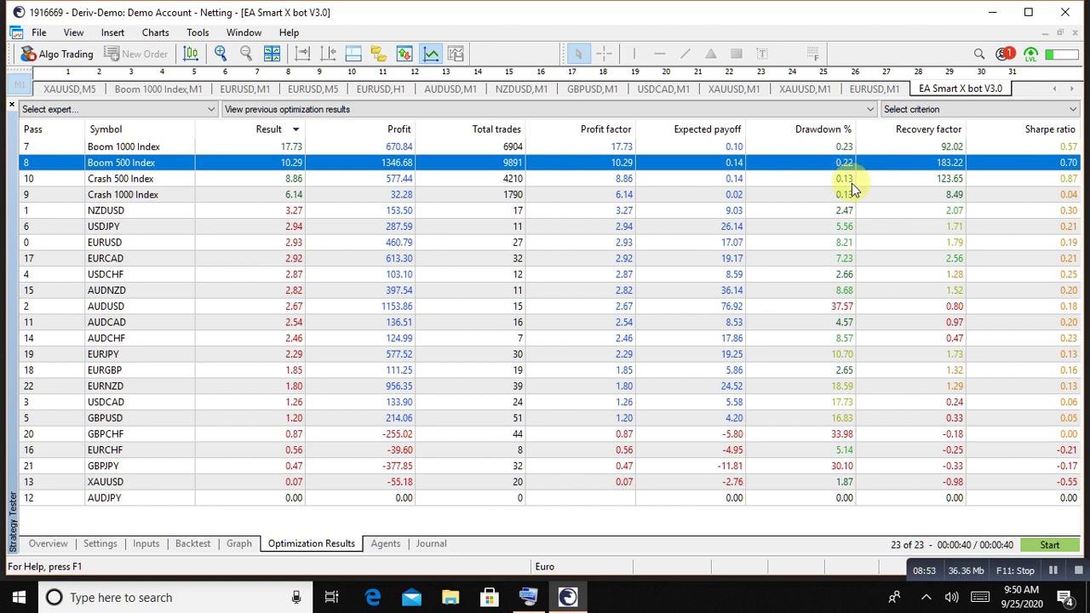
pyautogui.click(851, 182)
pyautogui.click(851, 196)
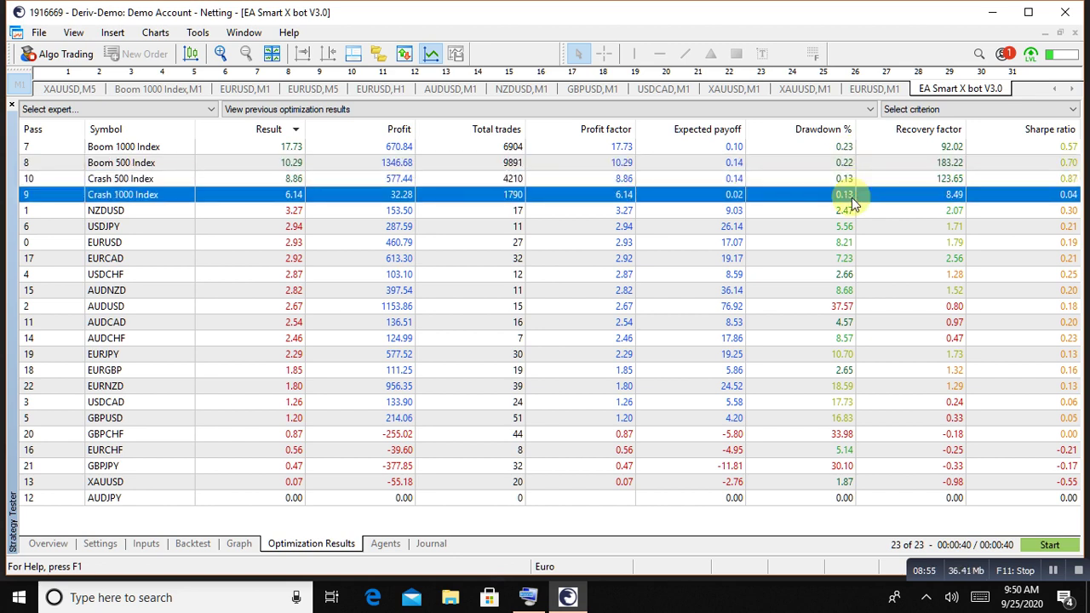
pyautogui.click(178, 310)
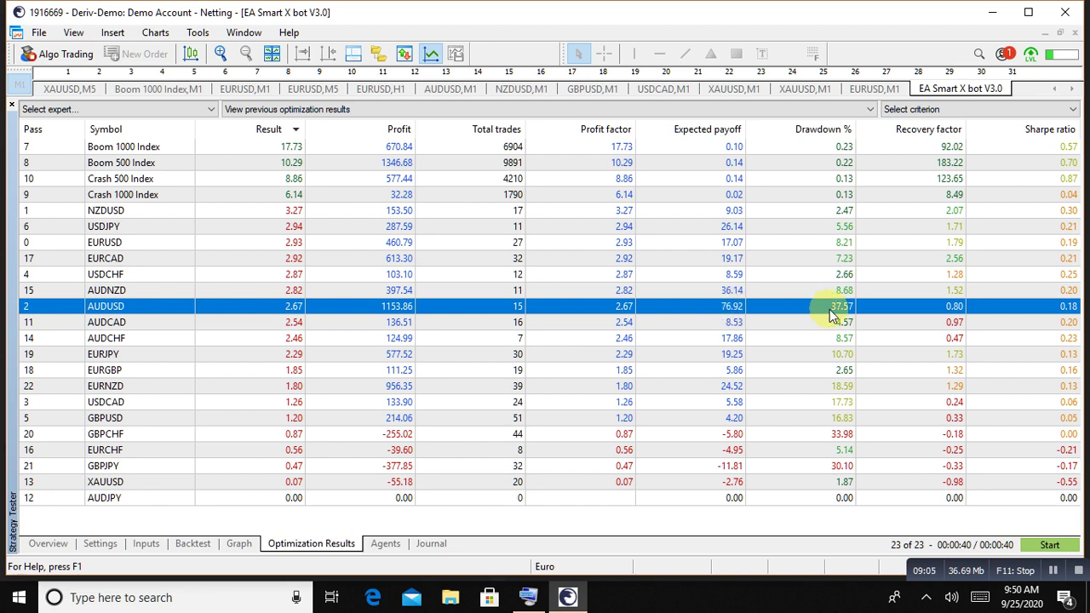
pyautogui.click(119, 244)
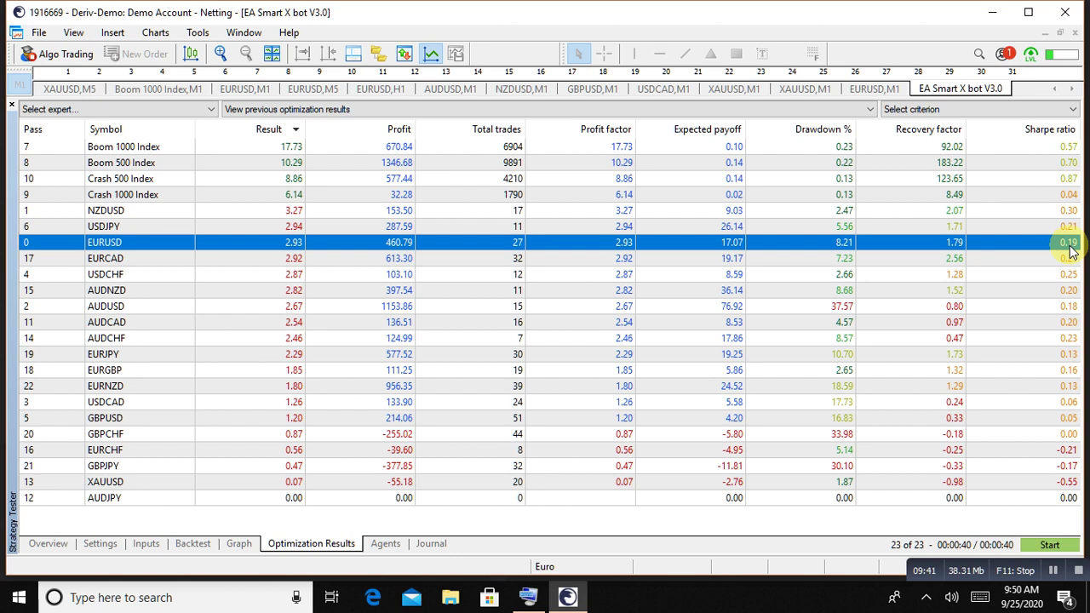
# Compare the Result values of the Boom and Crash indices with NZDUSD, EURUSD, USDJPY, GBPUSD, USDCAD and AUDUSD
pyautogui.click(292, 146)
pyautogui.click(294, 163)
pyautogui.click(293, 178)
pyautogui.click(298, 210)
pyautogui.click(292, 242)
pyautogui.click(292, 213)
pyautogui.click(293, 228)
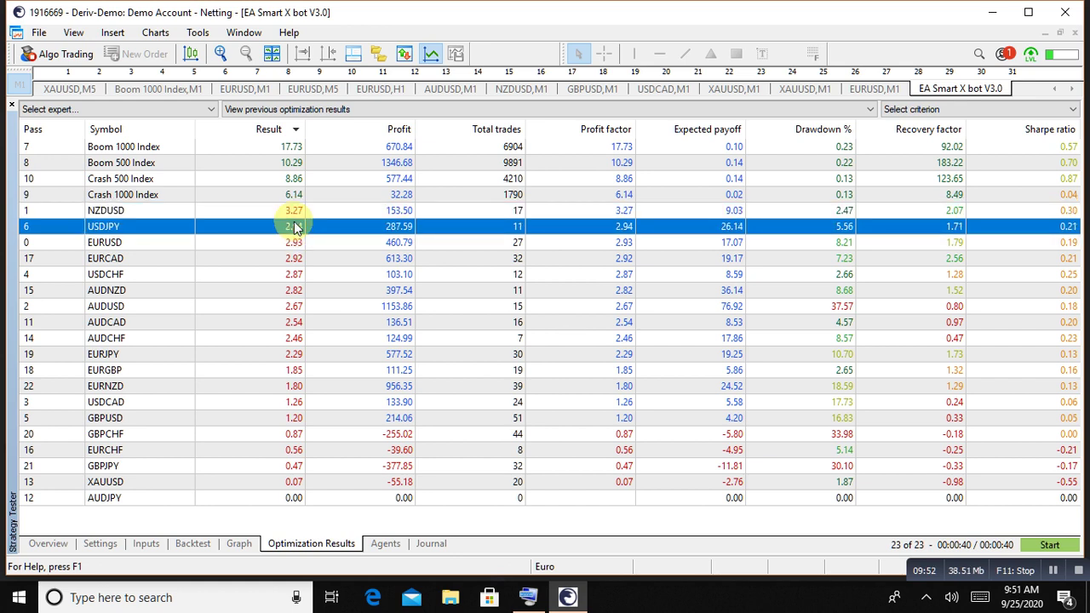
pyautogui.click(292, 419)
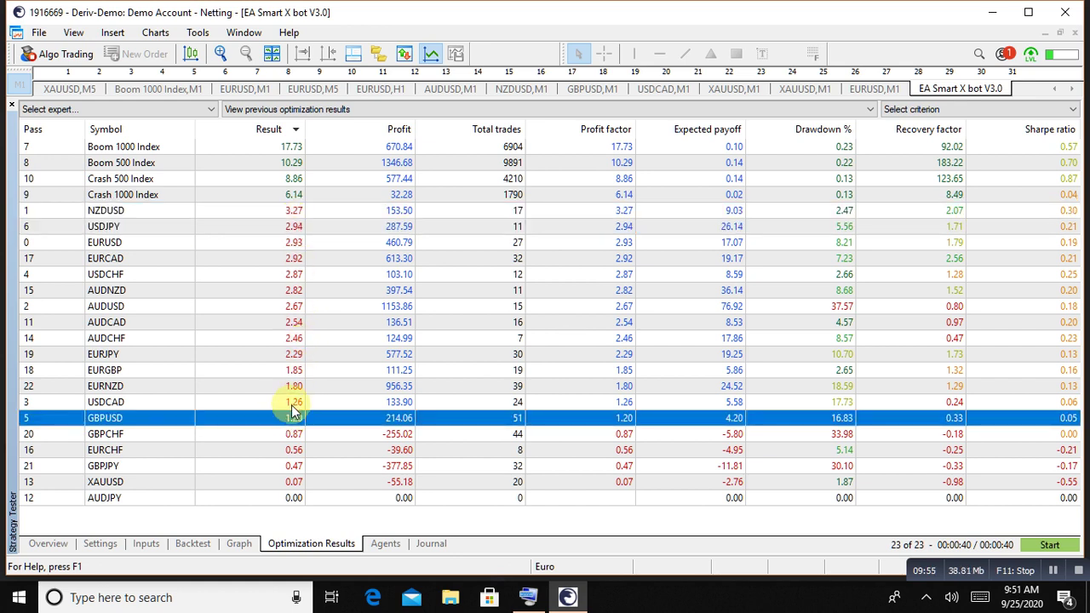
pyautogui.click(294, 404)
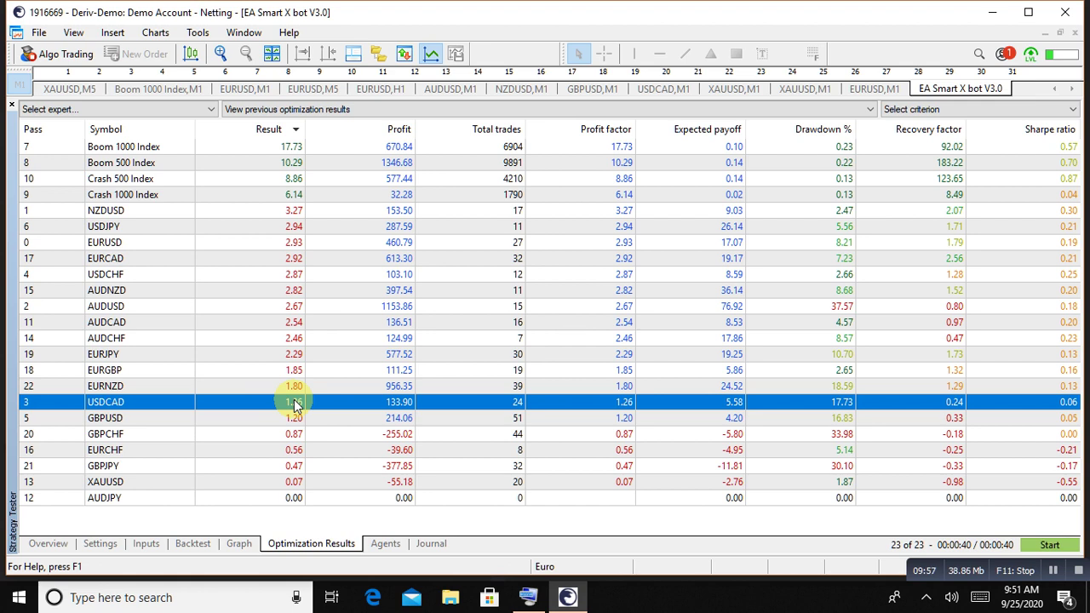
pyautogui.click(292, 308)
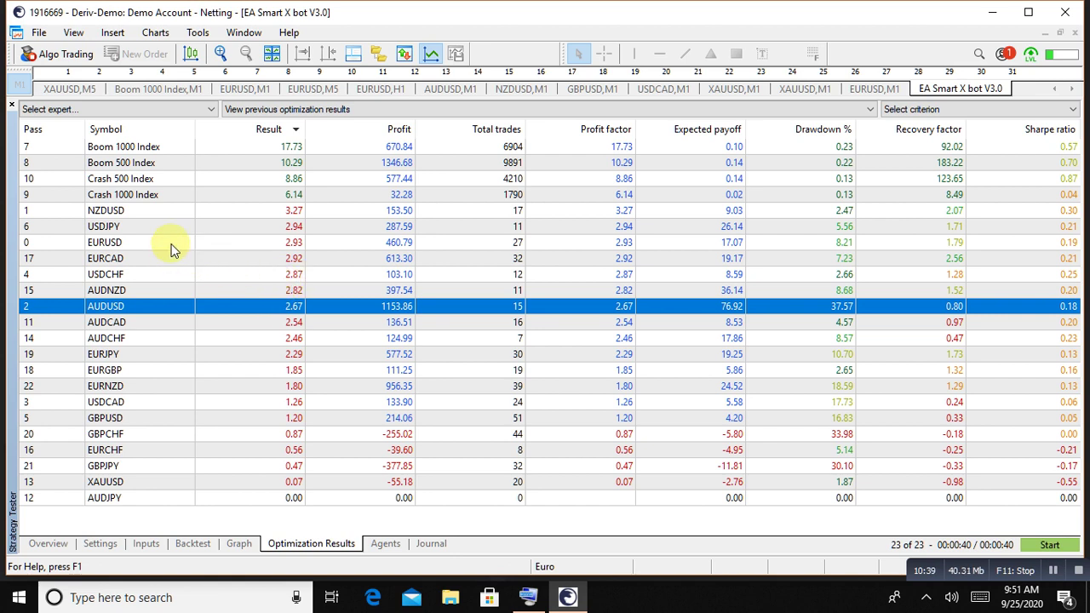
# Review the Boom 500, Crash 500 and Crash 1000 index rows again in the optimization results
pyautogui.click(174, 166)
pyautogui.click(175, 180)
pyautogui.click(178, 195)
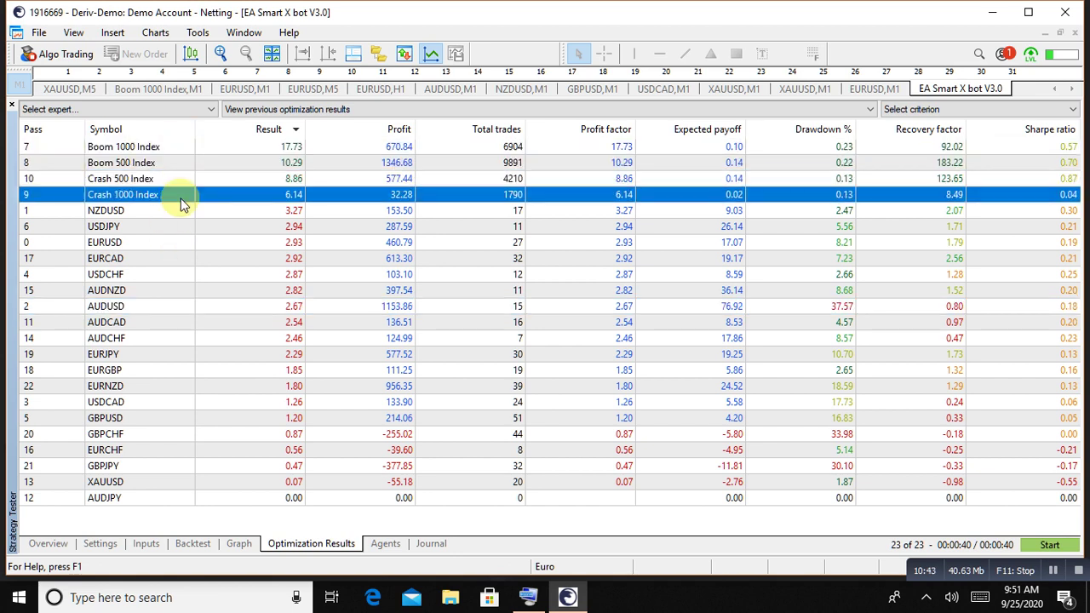